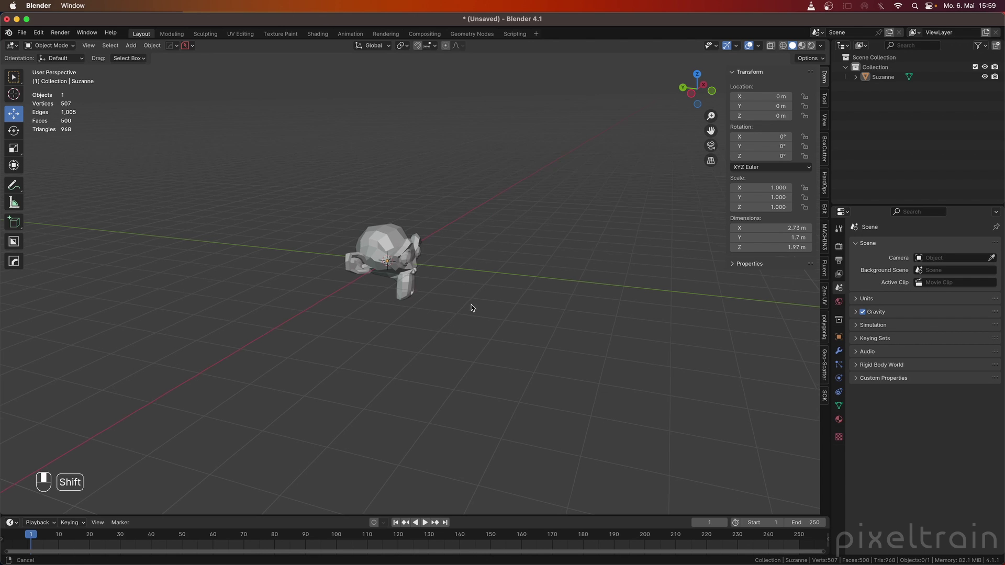
Step: Select Suzanne and show her object properties: location 0 m, rotation 0°, scale 1.000
shift+middle_drag(471, 307, 427, 278)
click(427, 278)
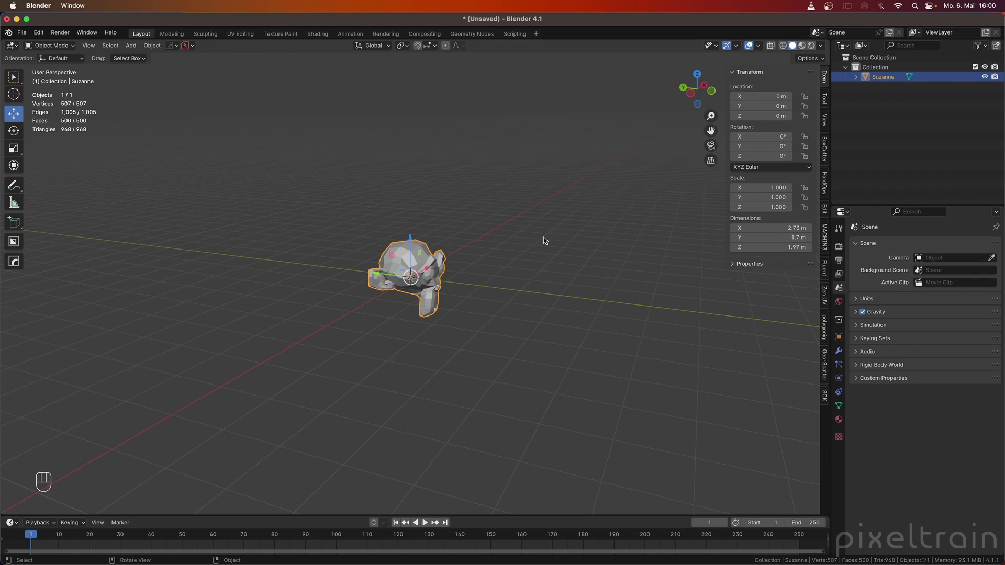
click(840, 337)
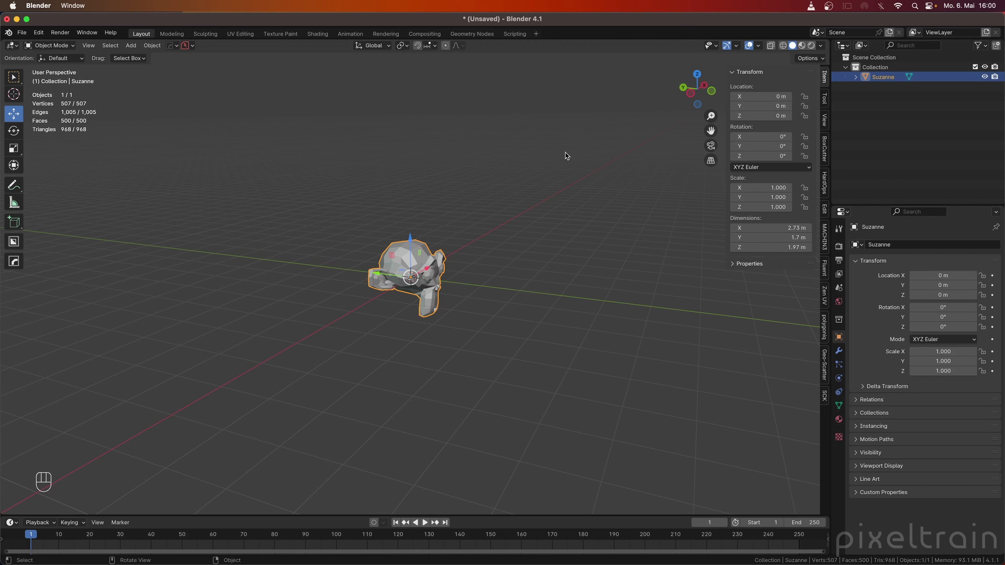
Step: Maximise the 3D view and keyframe Suzanne's Location X, Y and Z at 0 m on frame 1
key(ctrl+space)
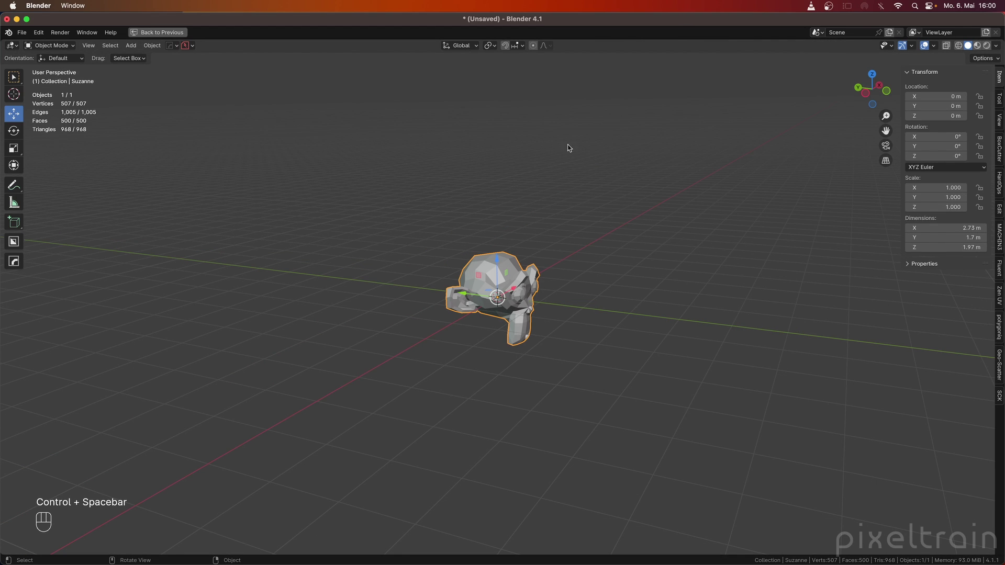
key(n)
key(n)
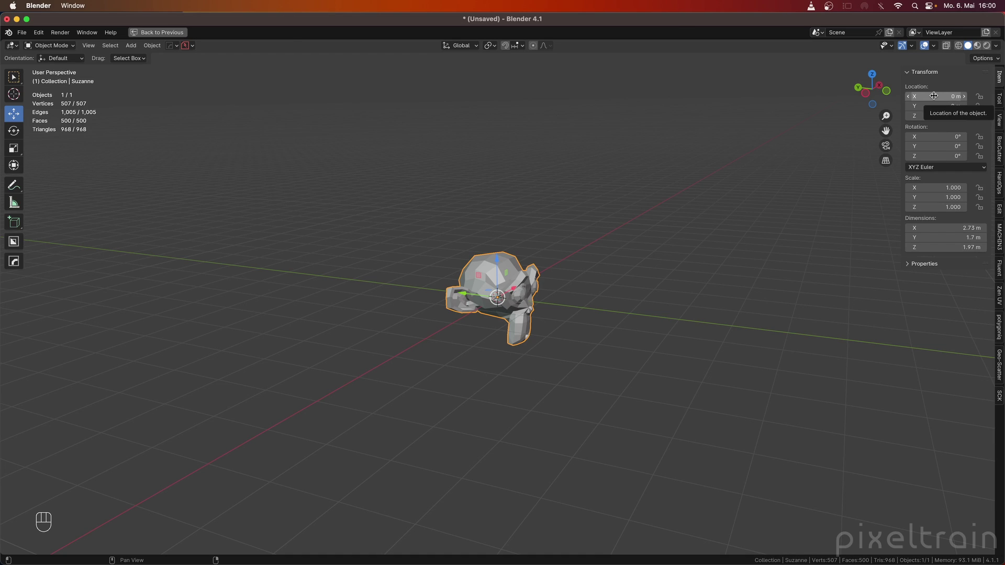
key(i)
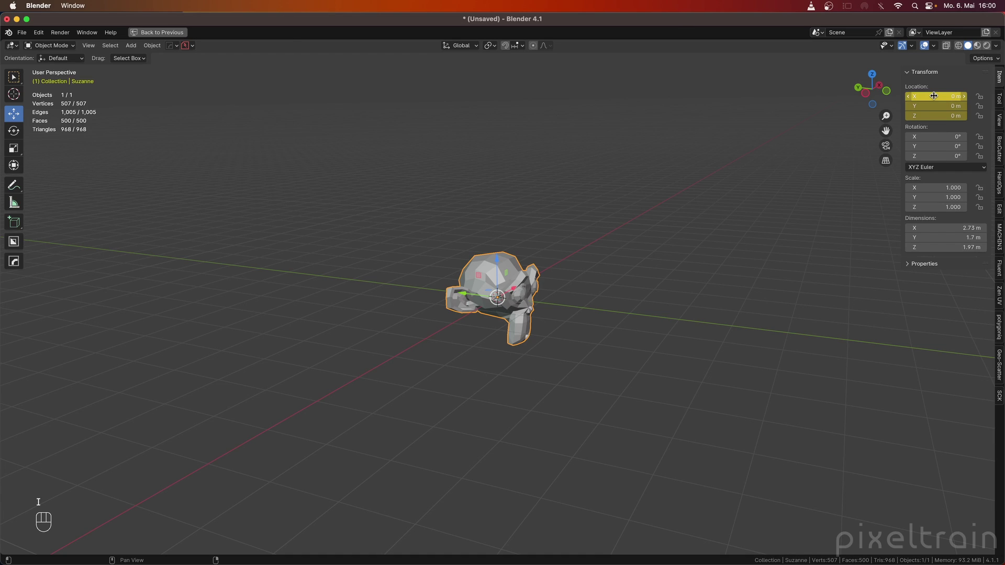
Step: Insert a single keyframe on Suzanne's Rotation X at 0°, leaving Y and Z unkeyed
right_click(932, 137)
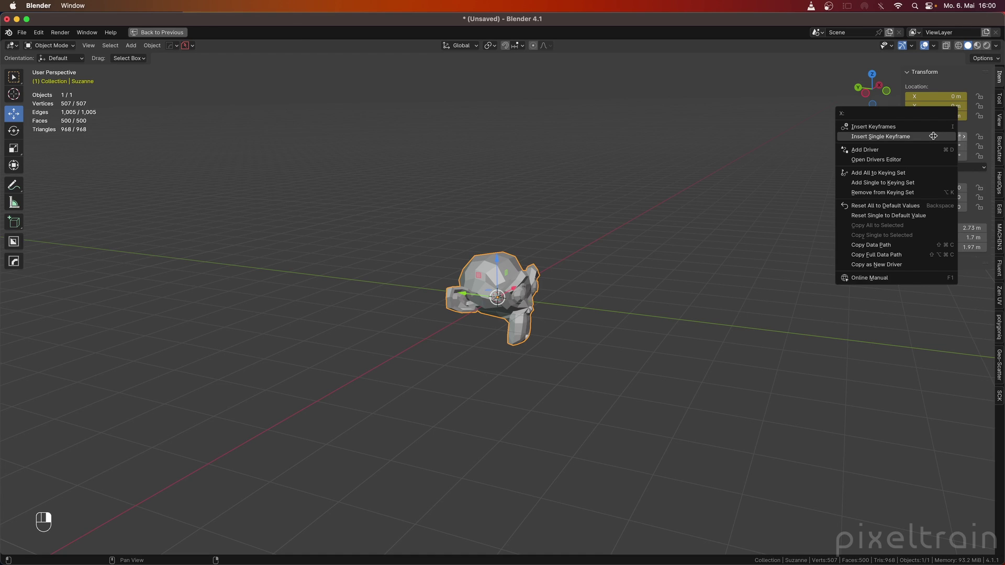
click(904, 138)
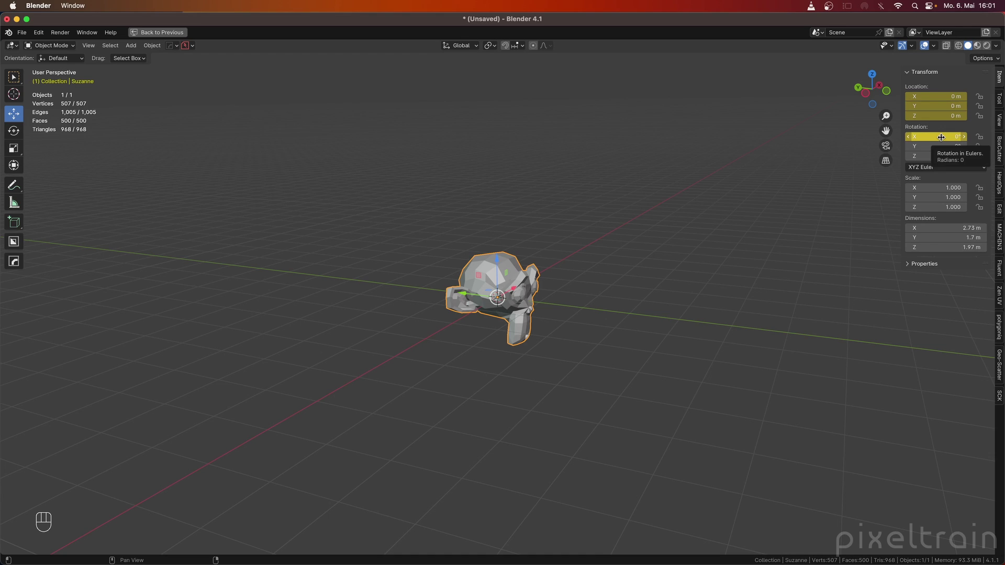
Step: Clear the keyframes from Suzanne's Rotation and Location values
key(alt+i)
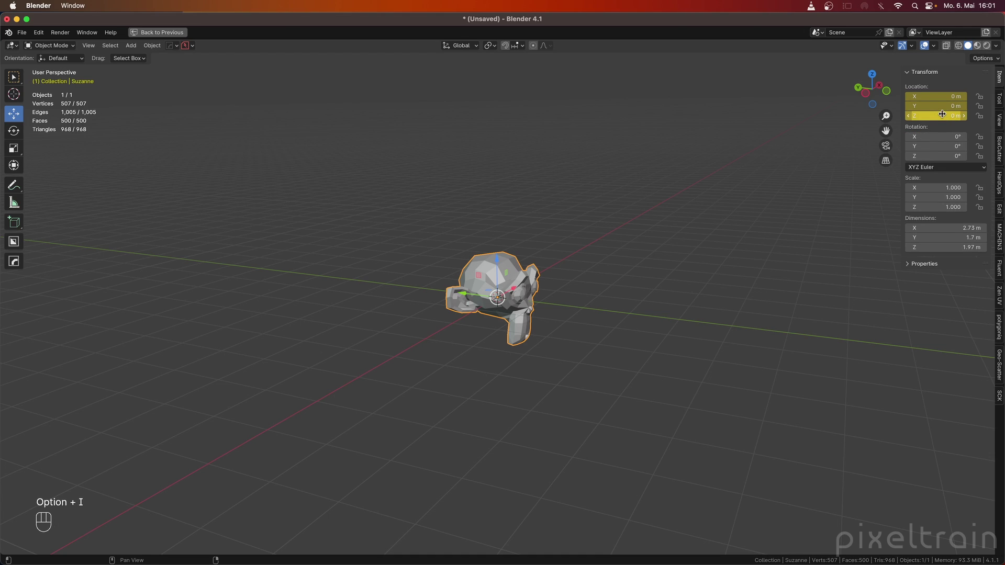
key(alt+i)
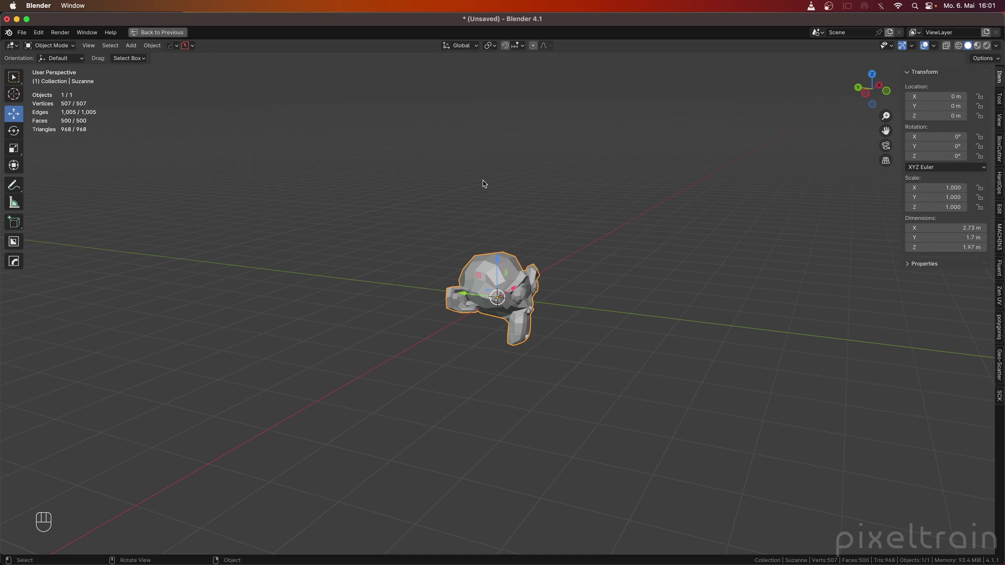
Step: Keyframe Suzanne's location, rotation and scale together on the current frame using I
key(i)
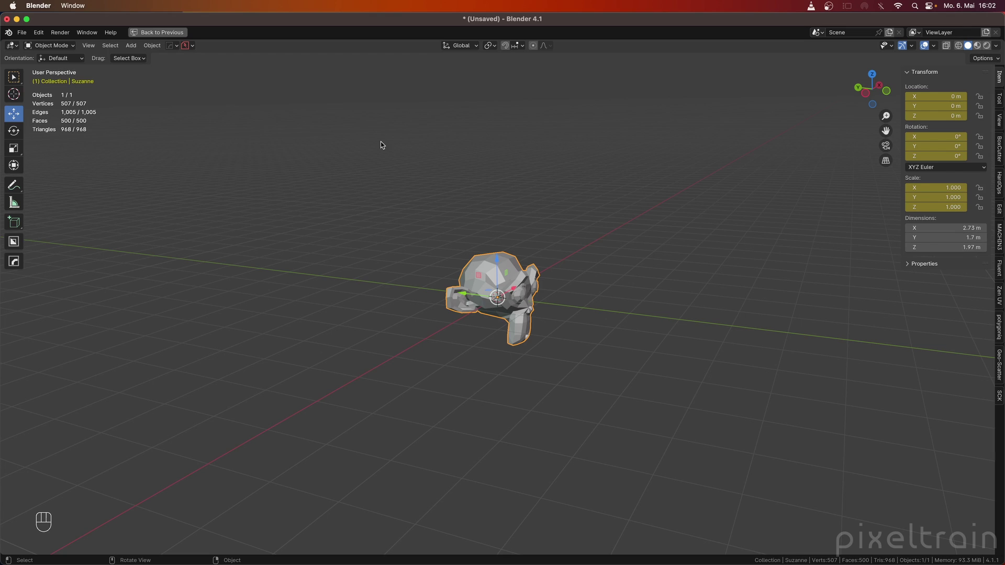
click(39, 33)
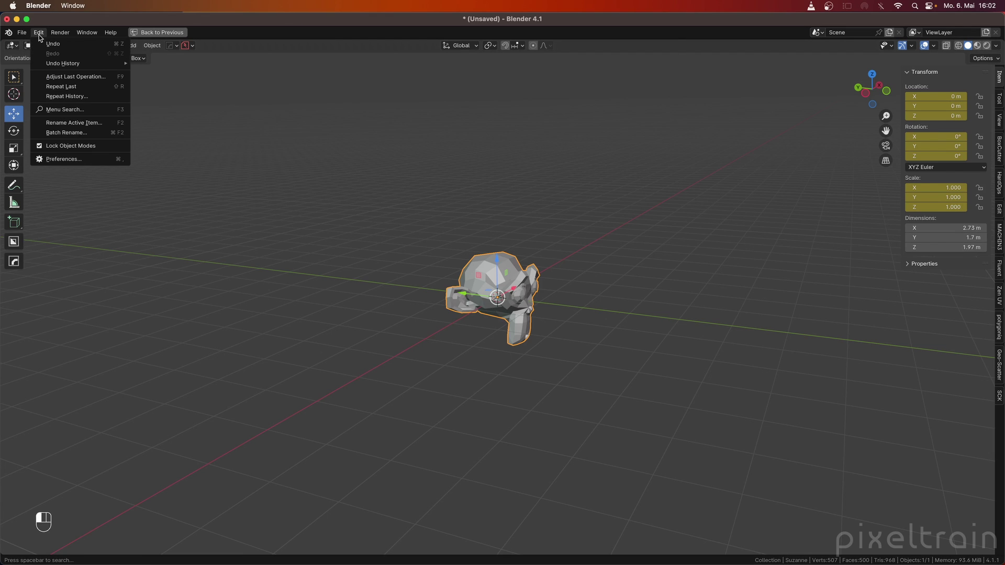
click(63, 159)
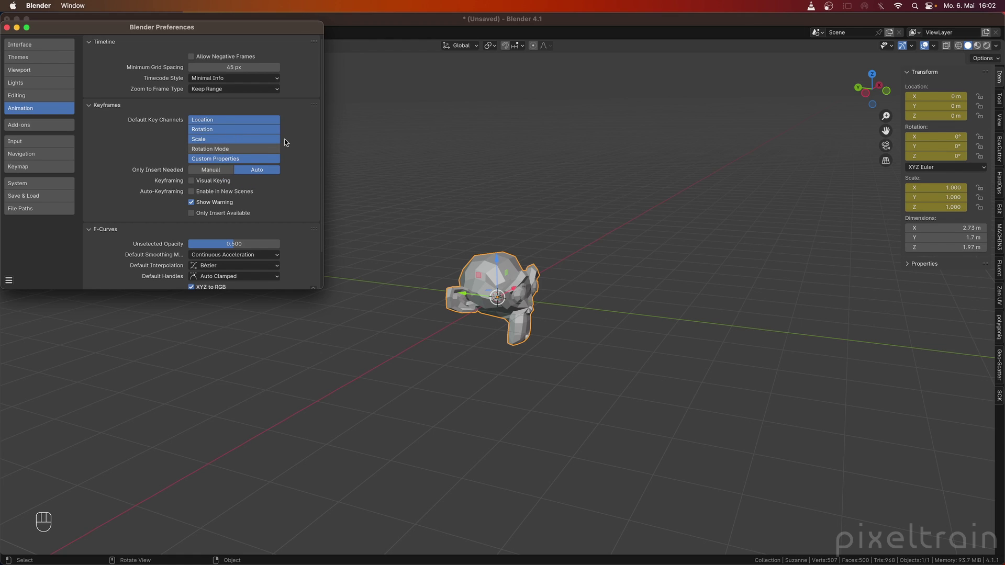
click(7, 27)
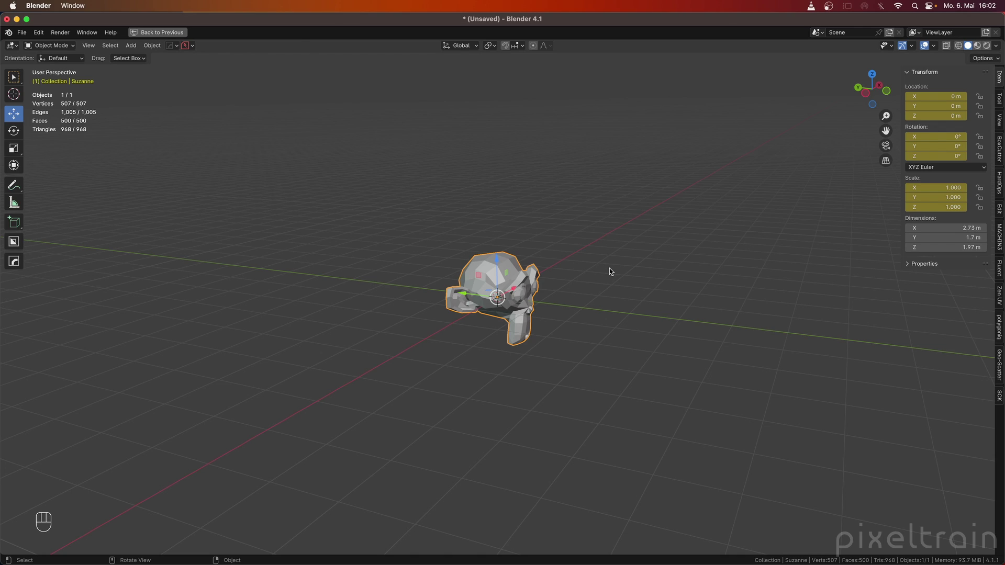
Step: Restore the normal layout and clear all of Suzanne's location, rotation and scale keyframes
key(ctrl+space)
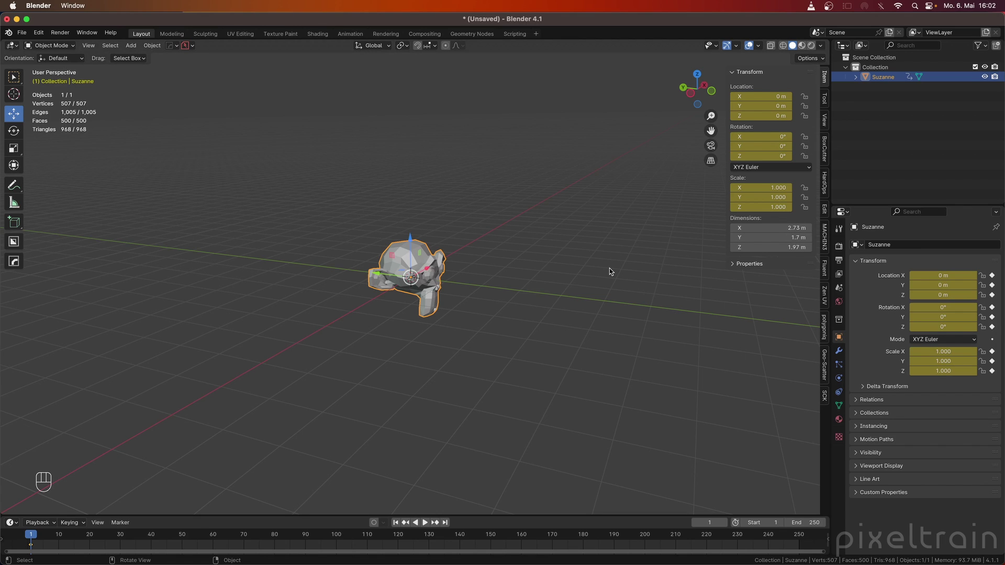
key(alt+i)
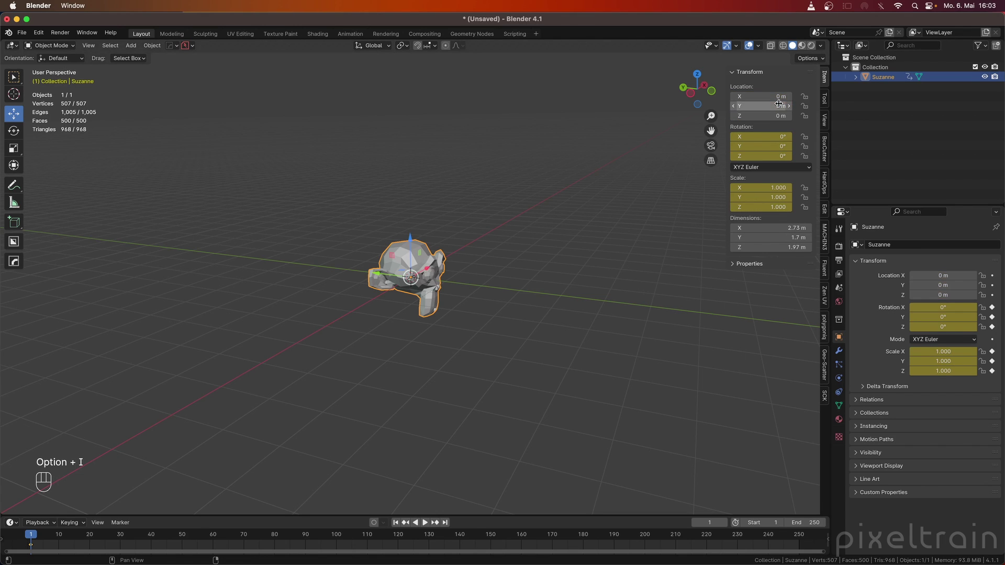
key(alt+i)
key(alt+i)
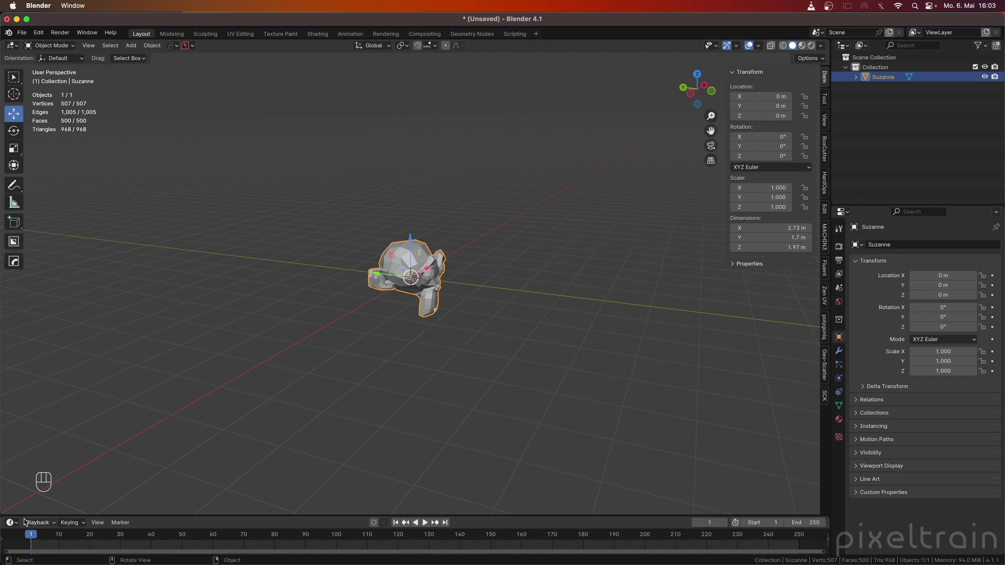
Step: Show the list of available keying sets under Keying > Active Keying Set
click(82, 524)
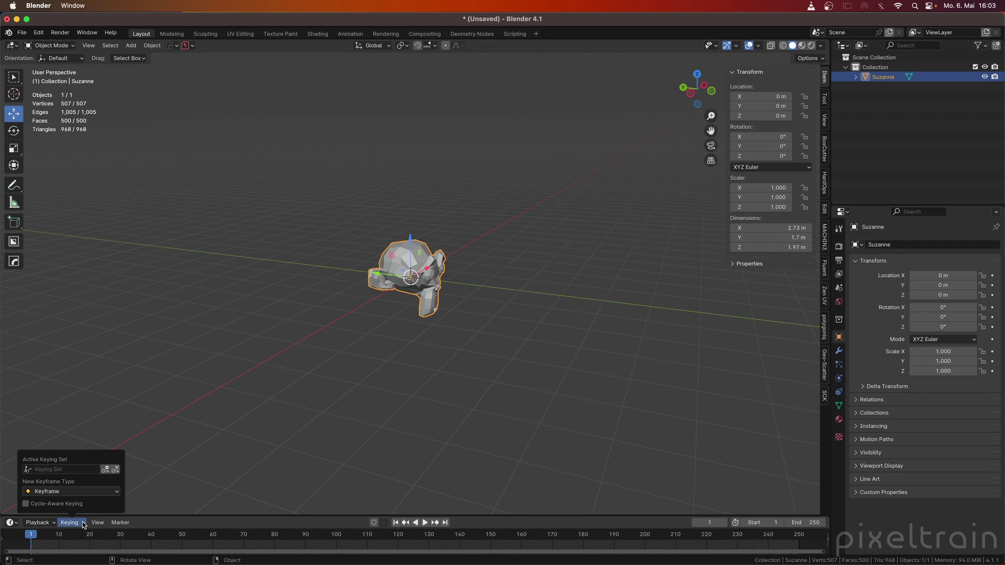
click(37, 470)
scroll(51, 441, down, 1)
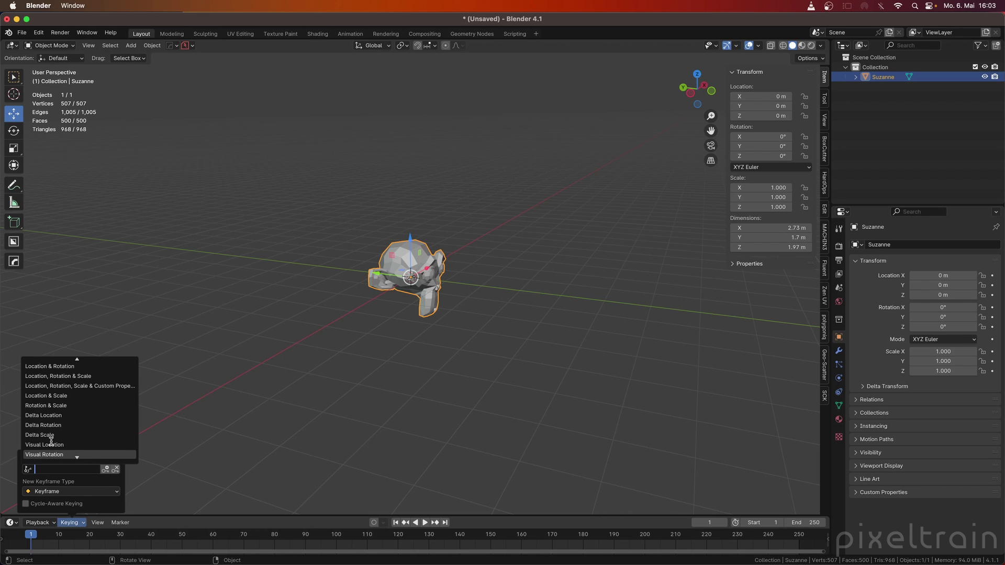
scroll(51, 441, down, 8)
scroll(51, 441, up, 7)
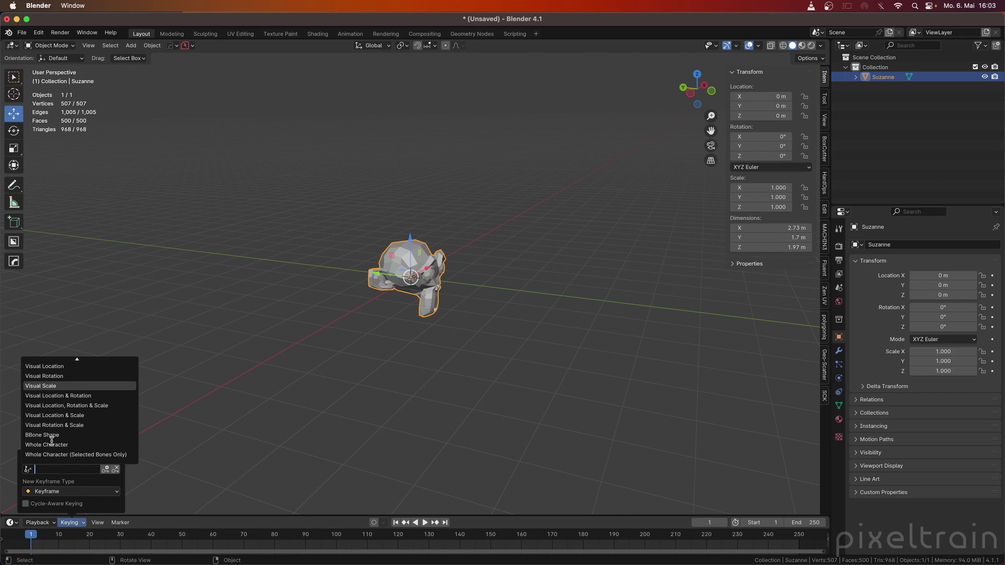
scroll(50, 441, up, 12)
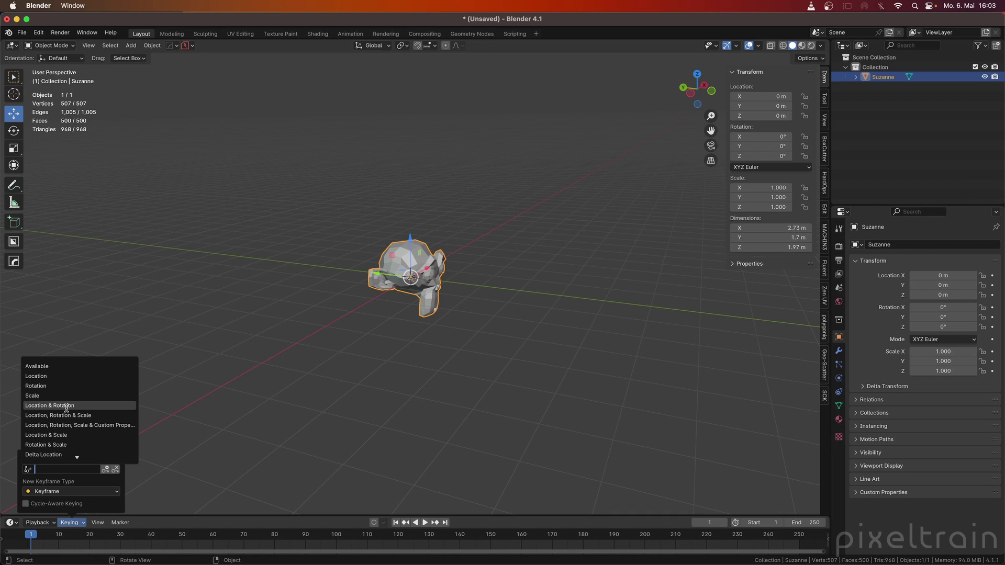
Step: Make Location the active keying set and keyframe Suzanne's location at frame 1
click(48, 377)
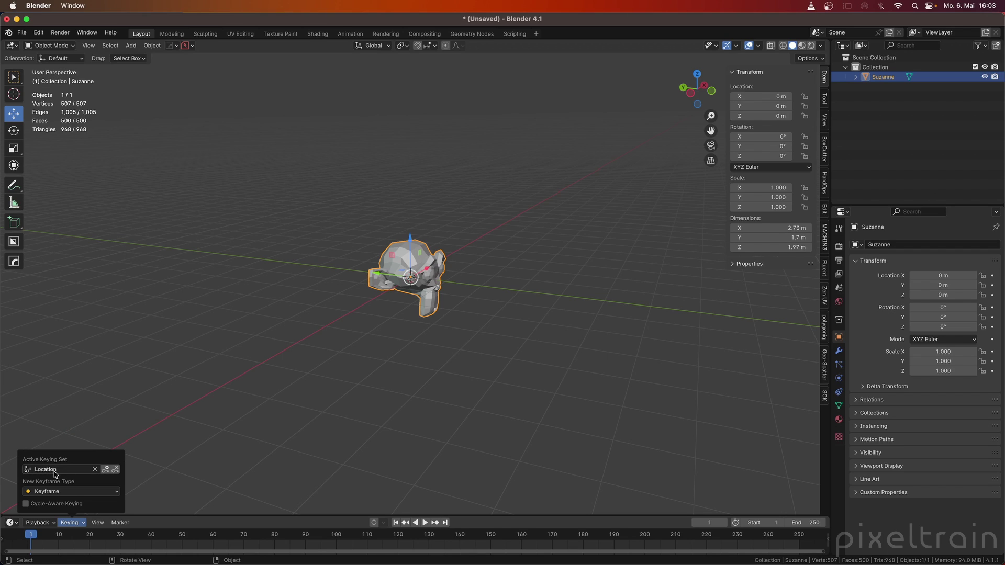
middle_drag(344, 278, 356, 283)
key(i)
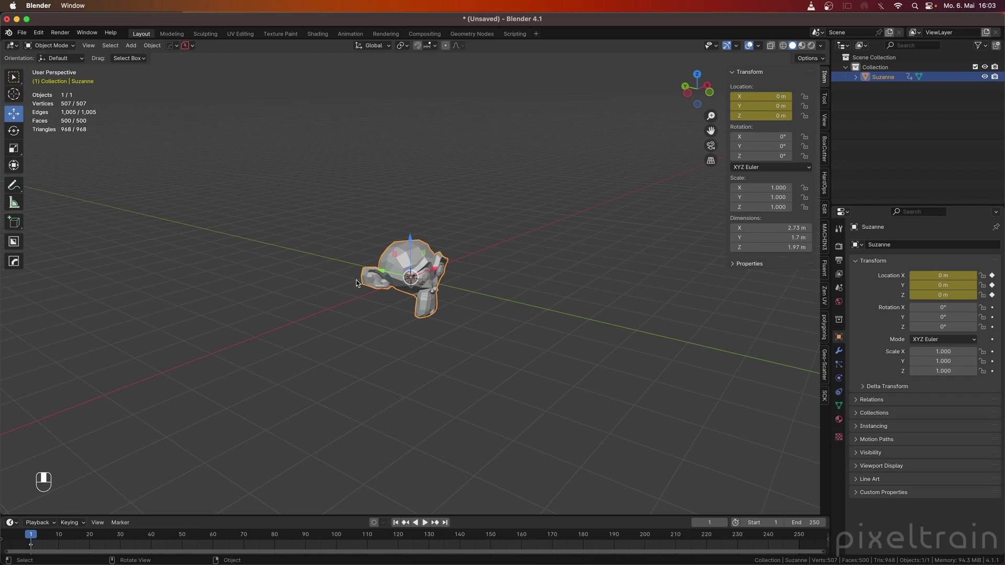
Step: Clear the active keying set in the Keying settings
click(70, 523)
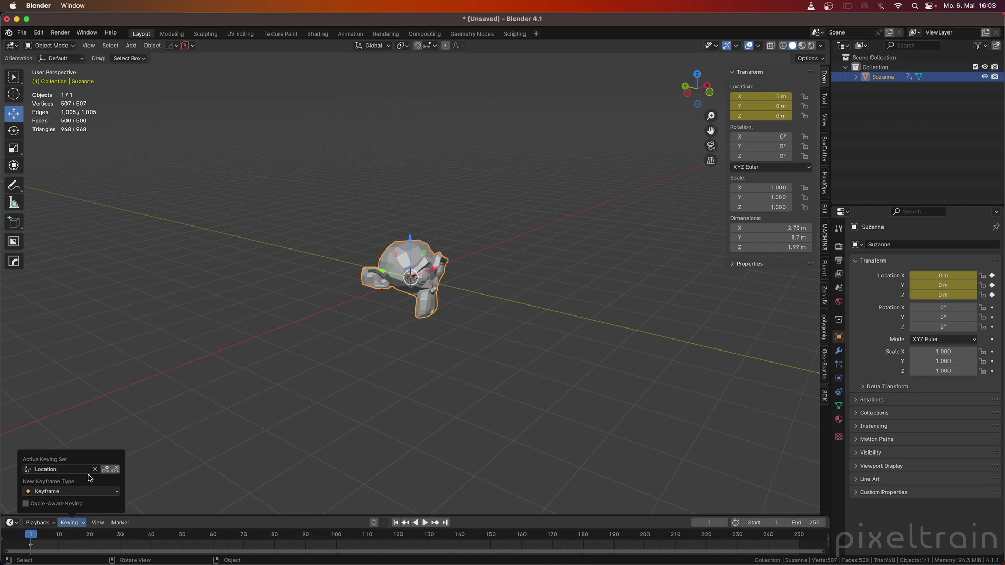
click(95, 469)
middle_drag(461, 251, 484, 248)
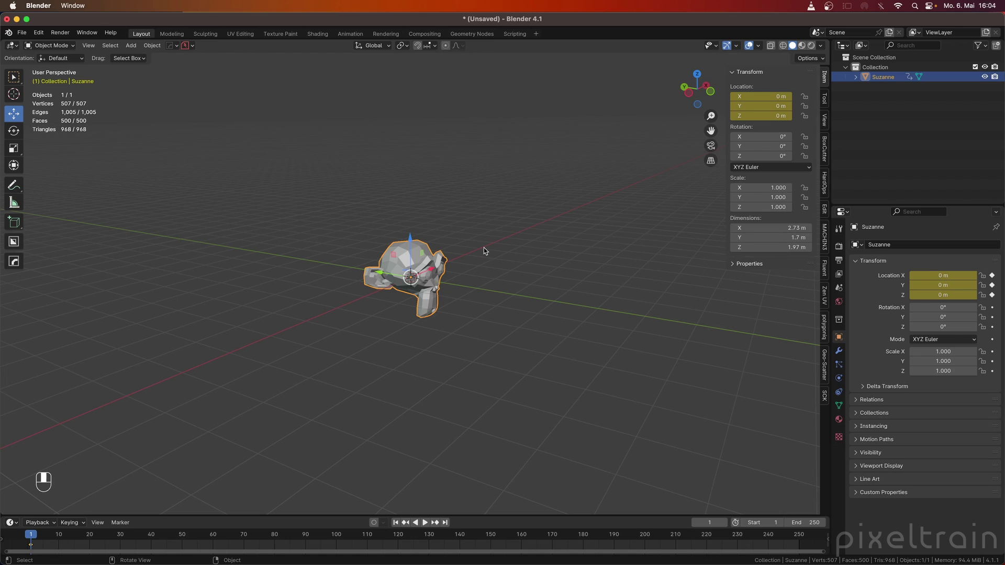
Step: Set Location & Rotation as the active keying set via Shift+K and keyframe Suzanne at frame 1
key(shift+k)
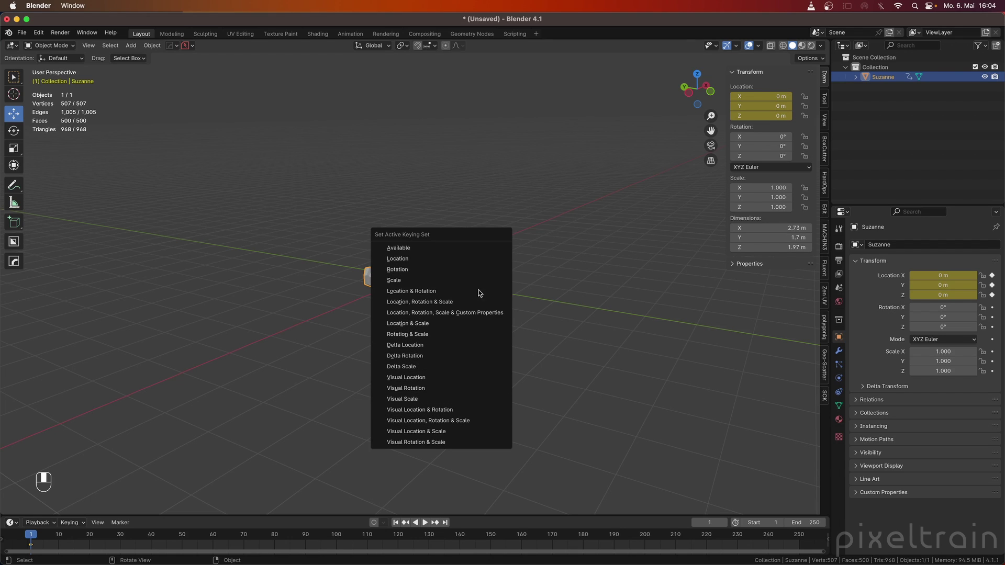
click(448, 292)
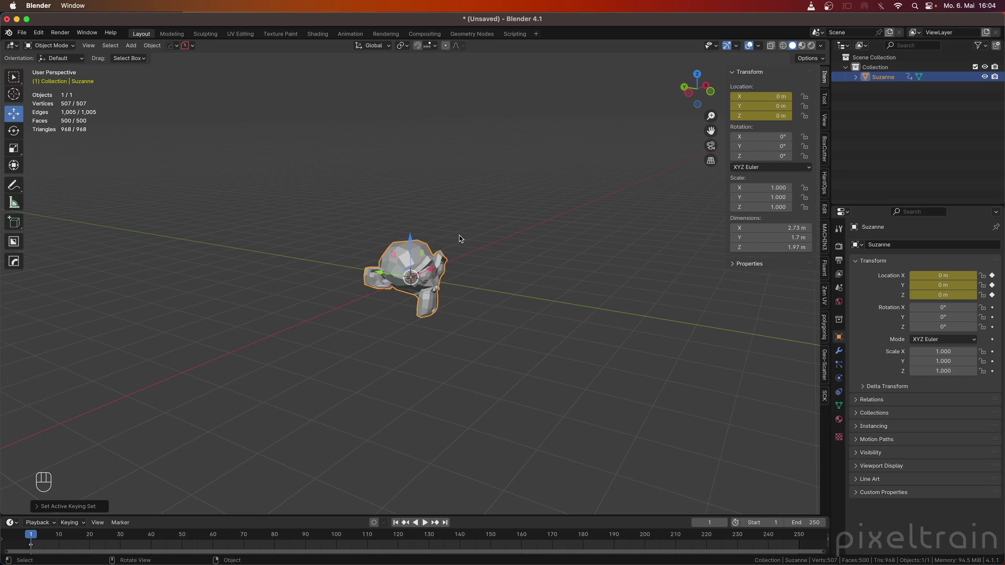
key(i)
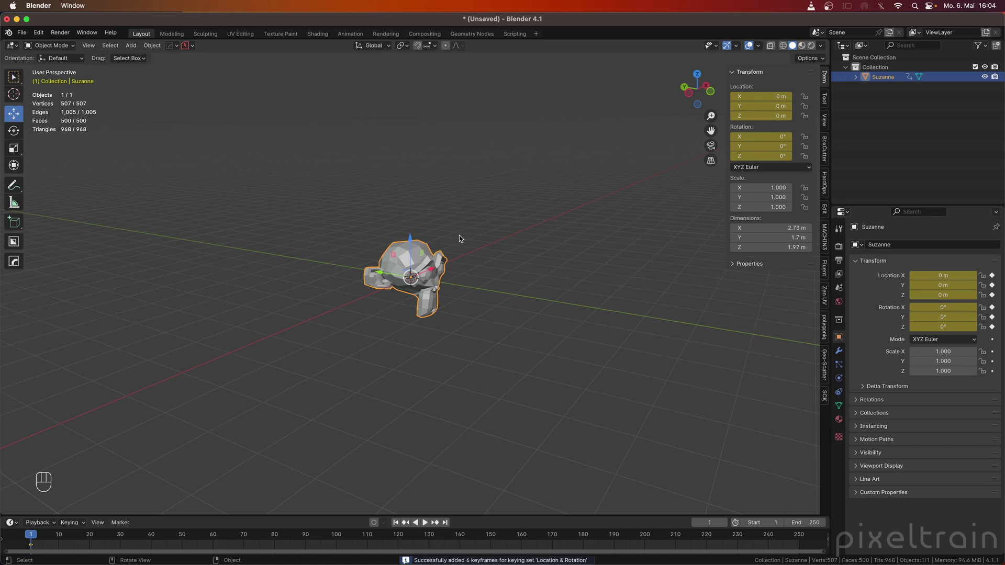
click(71, 523)
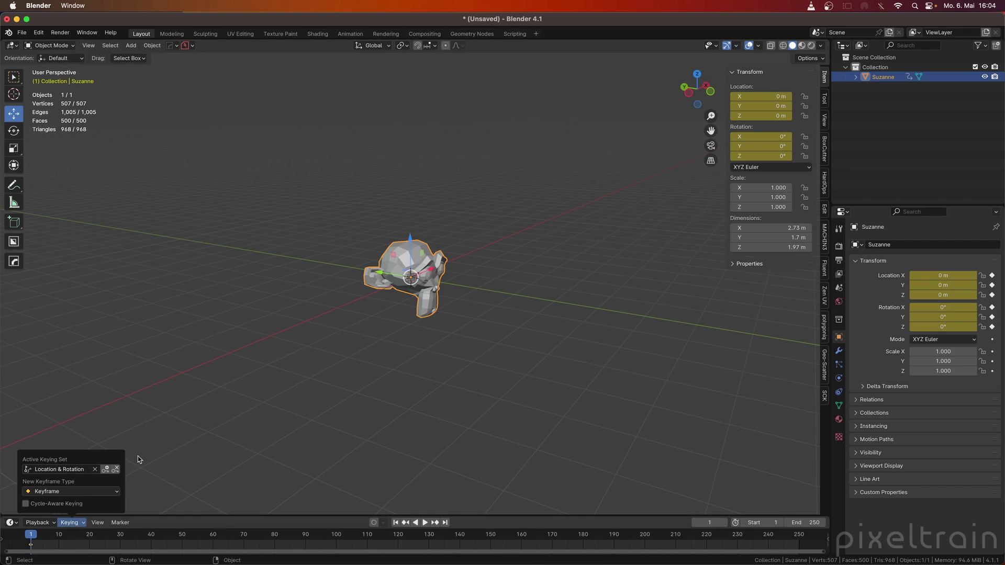
Step: At frame 30, move Suzanne to Y -6.6104 m, rotate X -90.163°, and keyframe her
drag(61, 542, 120, 539)
scroll(368, 350, down, 3)
drag(367, 308, 488, 329)
key(r)
key(x)
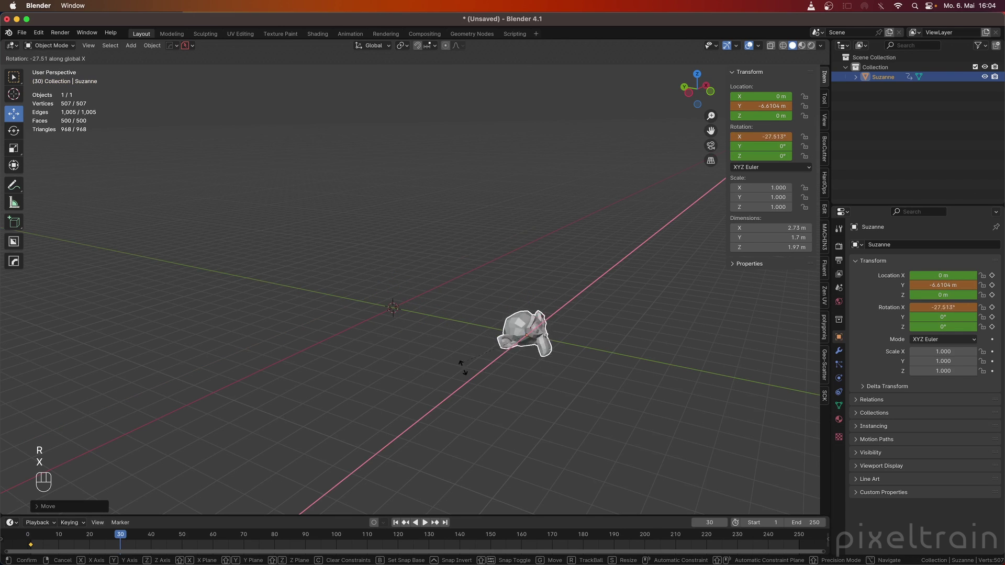
click(524, 379)
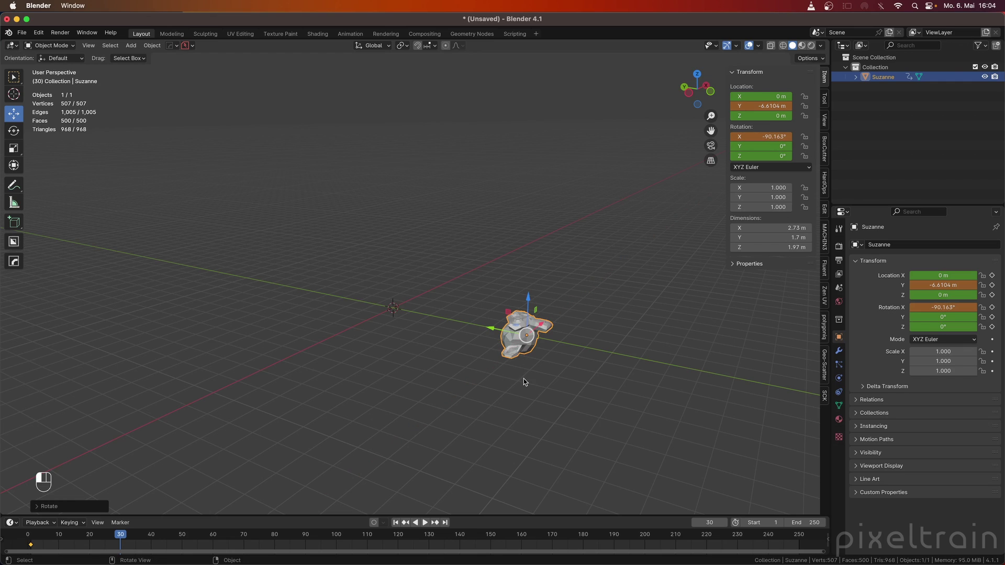
key(i)
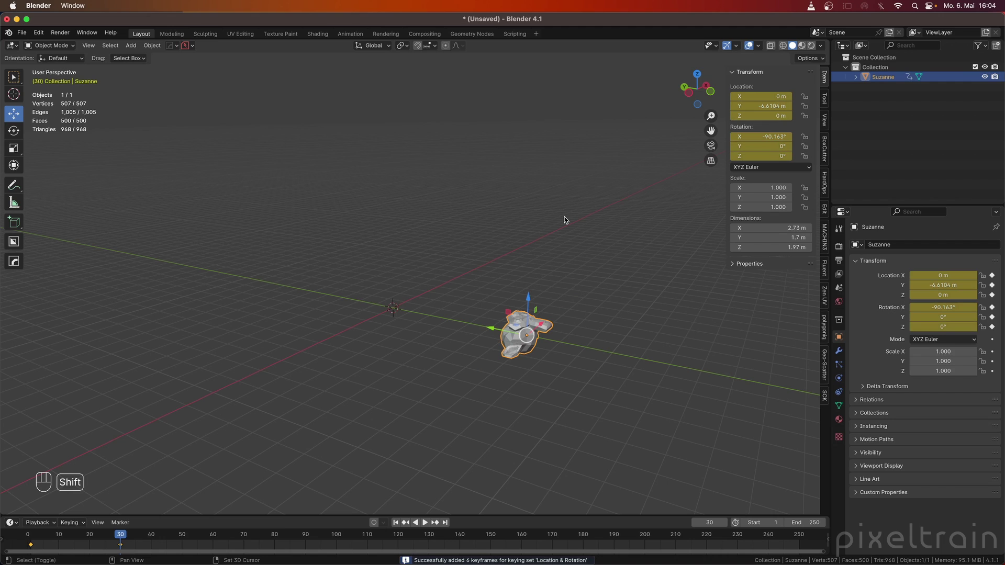
Step: Switch to the Rotation keying set and key an X rotation of -88.429° at frame 15
key(shift+k)
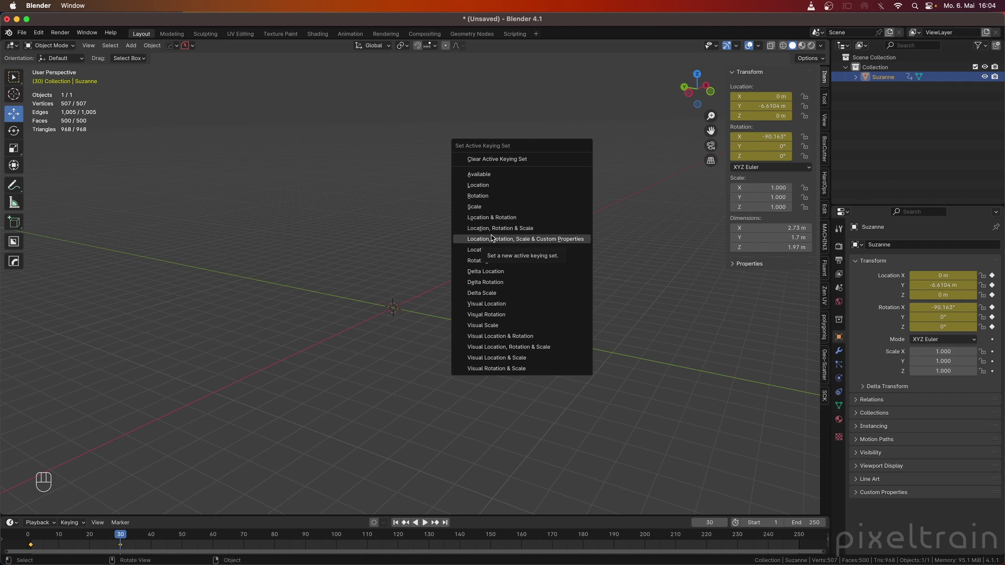
click(511, 196)
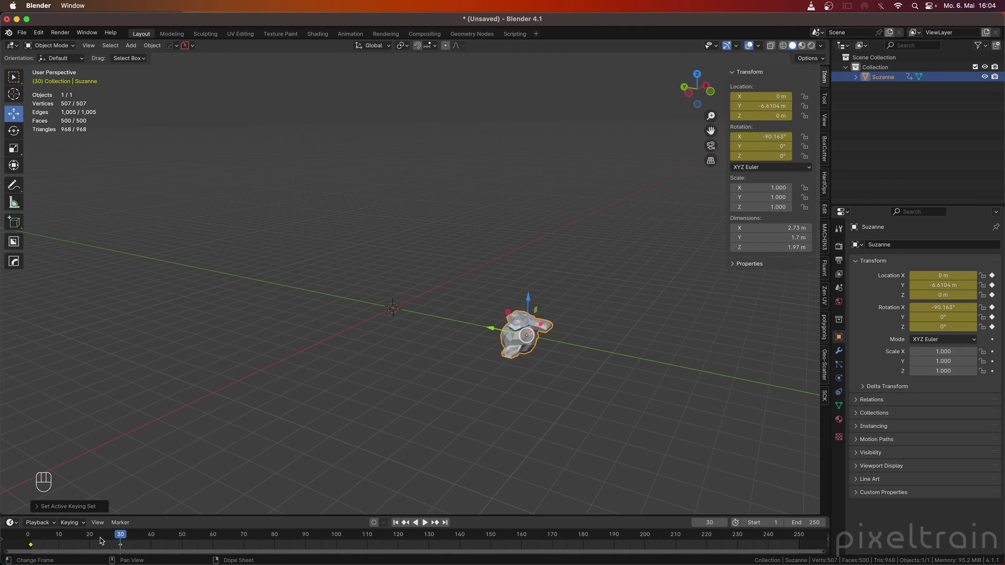
drag(101, 539, 73, 539)
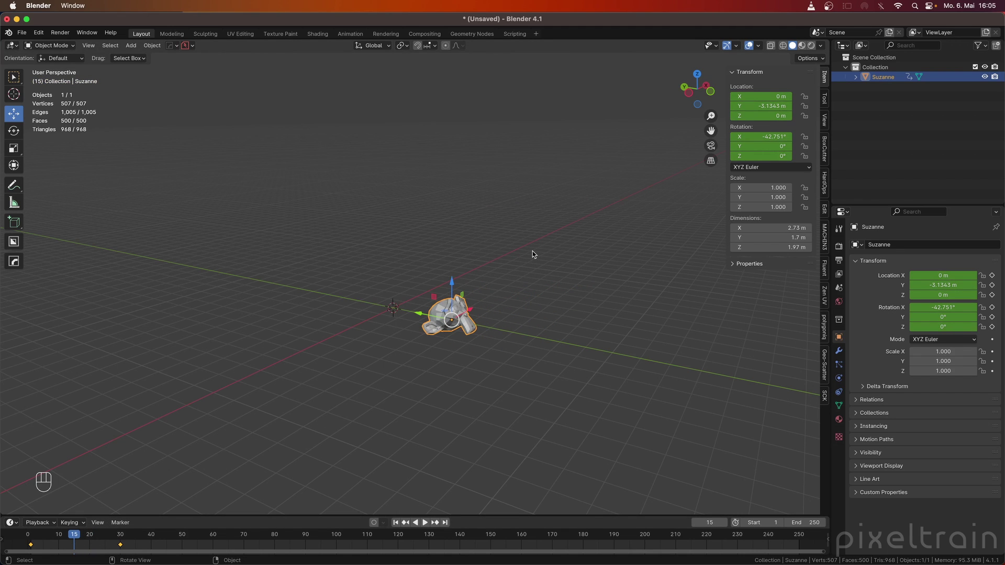
key(r)
key(x)
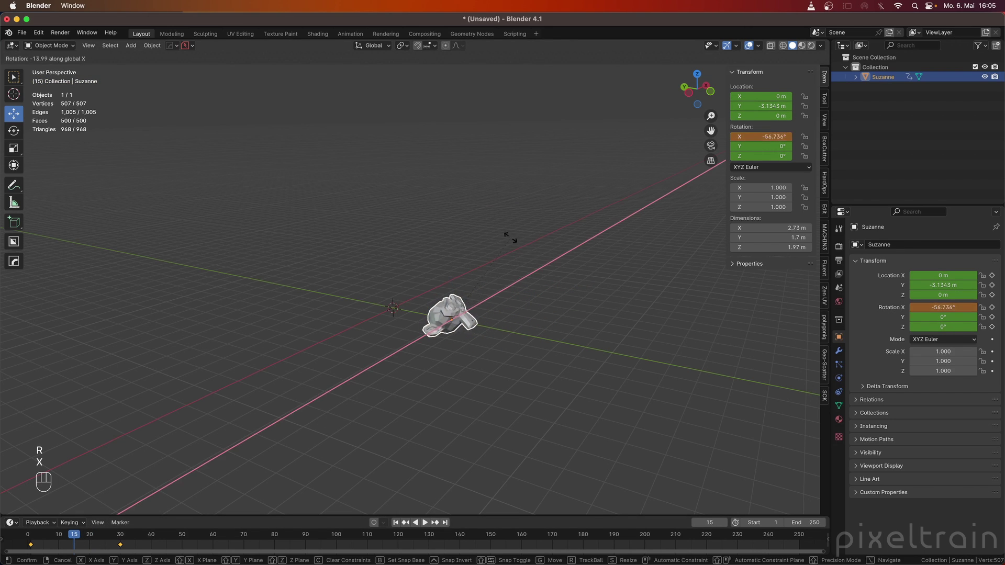
click(459, 237)
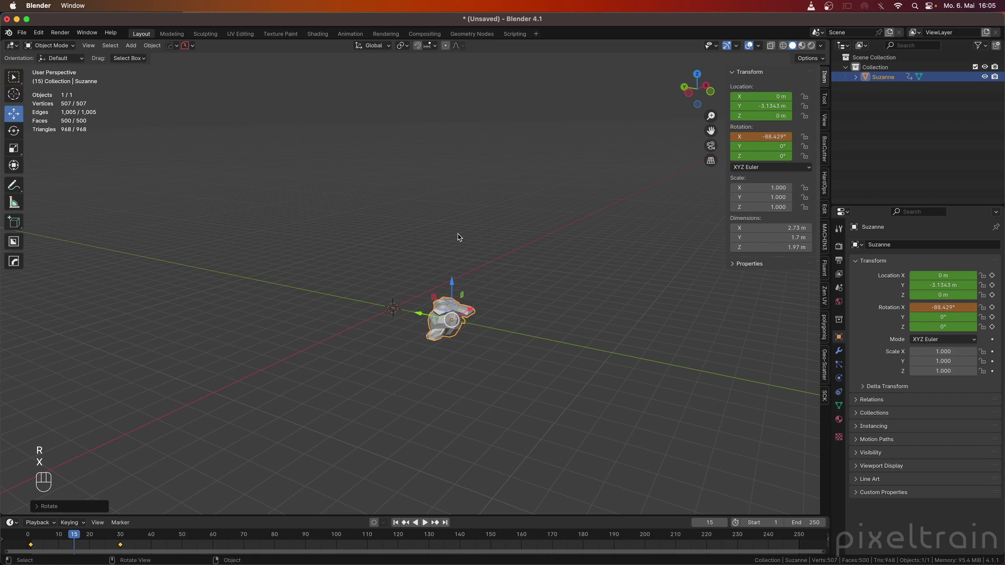
key(i)
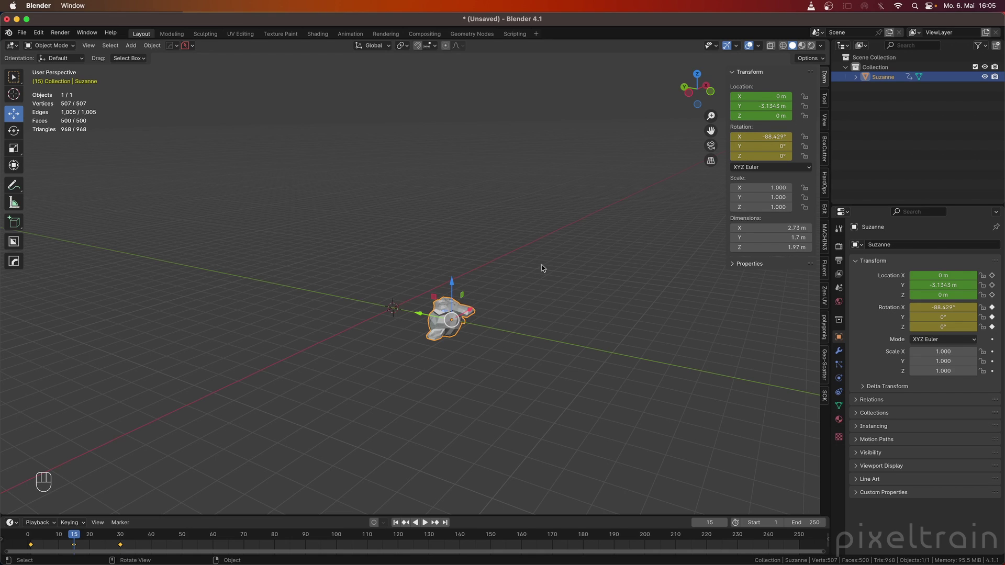
Step: Clear the active keying set with Shift+K, confirming in the Keying popover that none remains
click(69, 522)
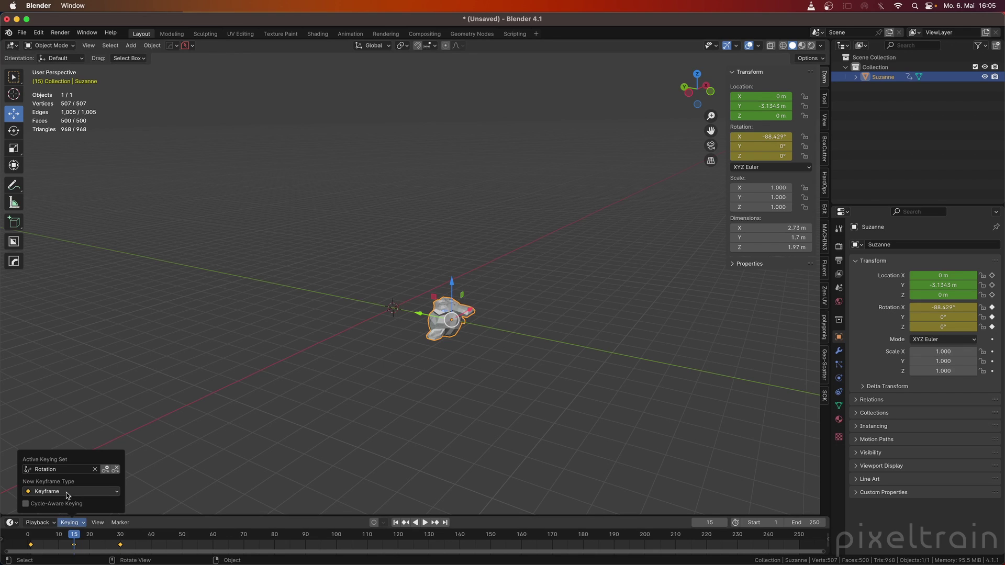
click(95, 470)
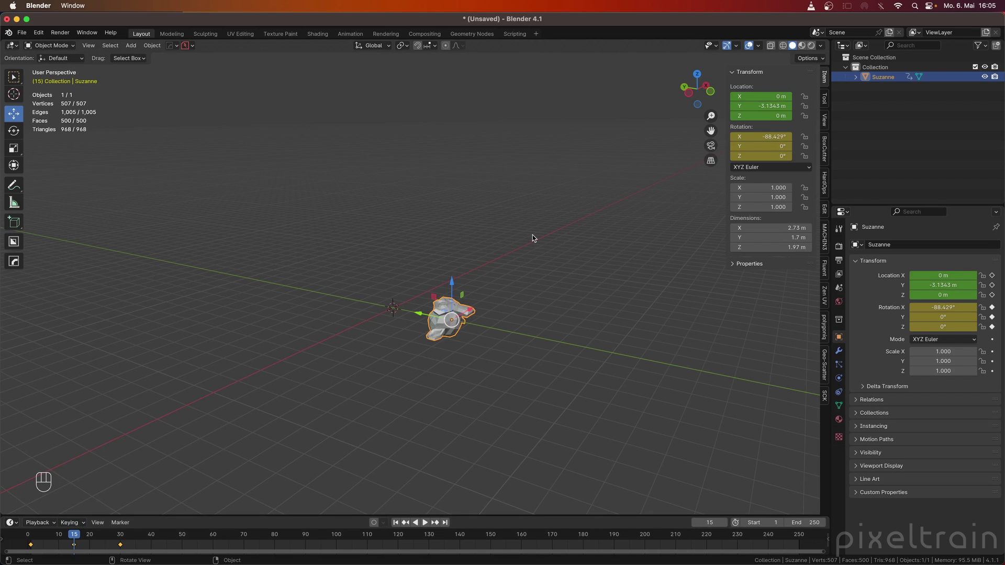
key(shift+k)
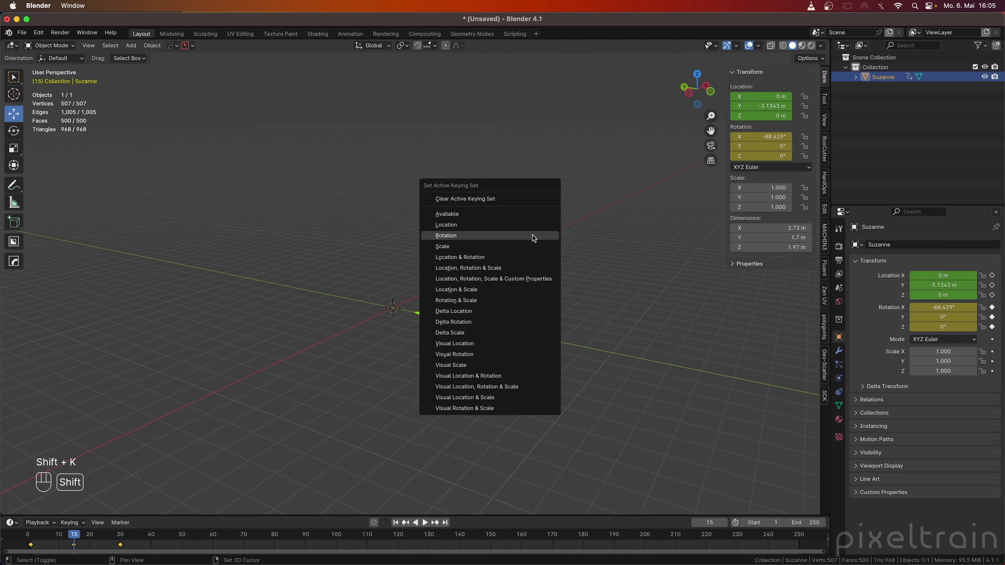
click(539, 204)
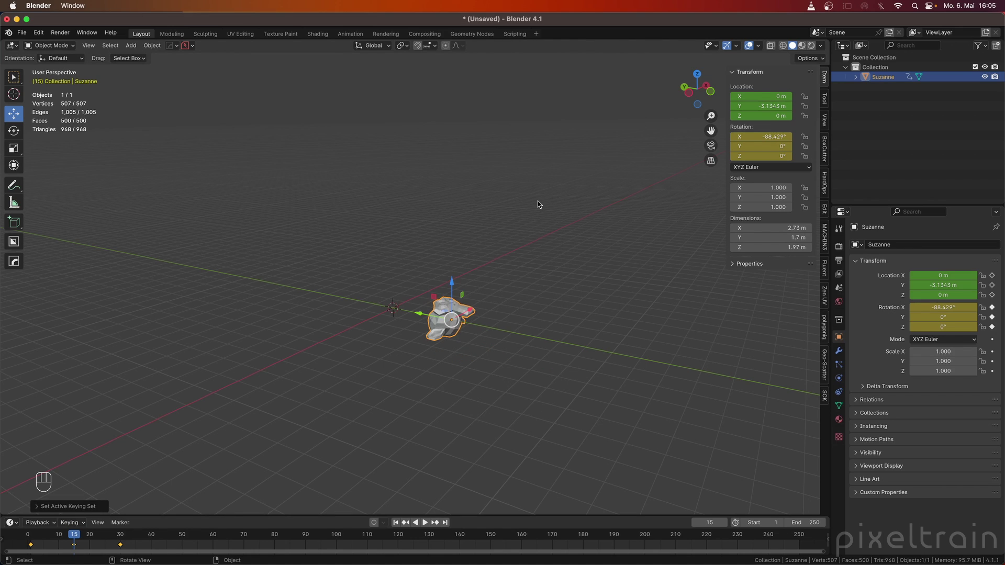
click(70, 523)
Step: Preview the animation from the start, then scrub the playhead to frame 50
click(25, 540)
key(space)
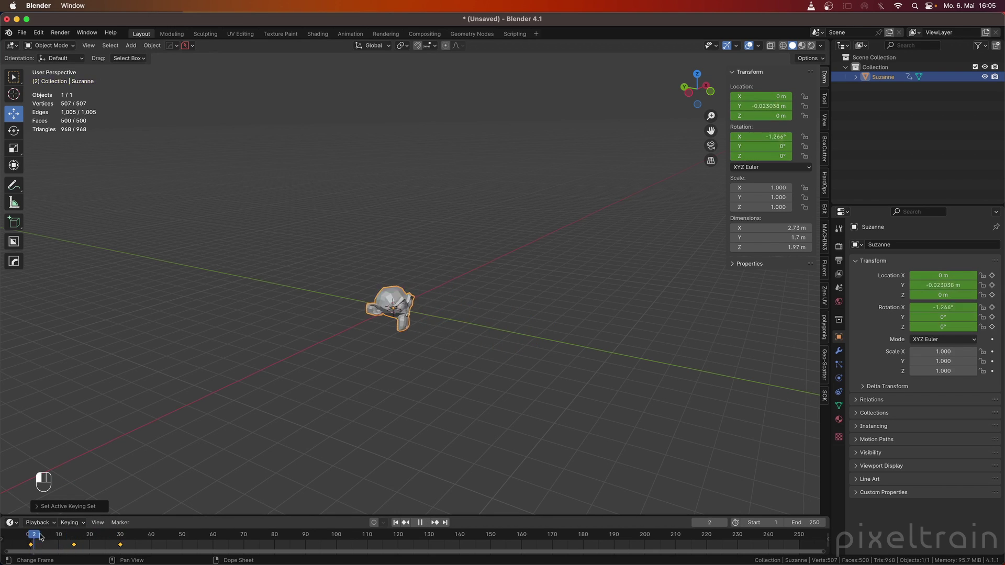
click(23, 539)
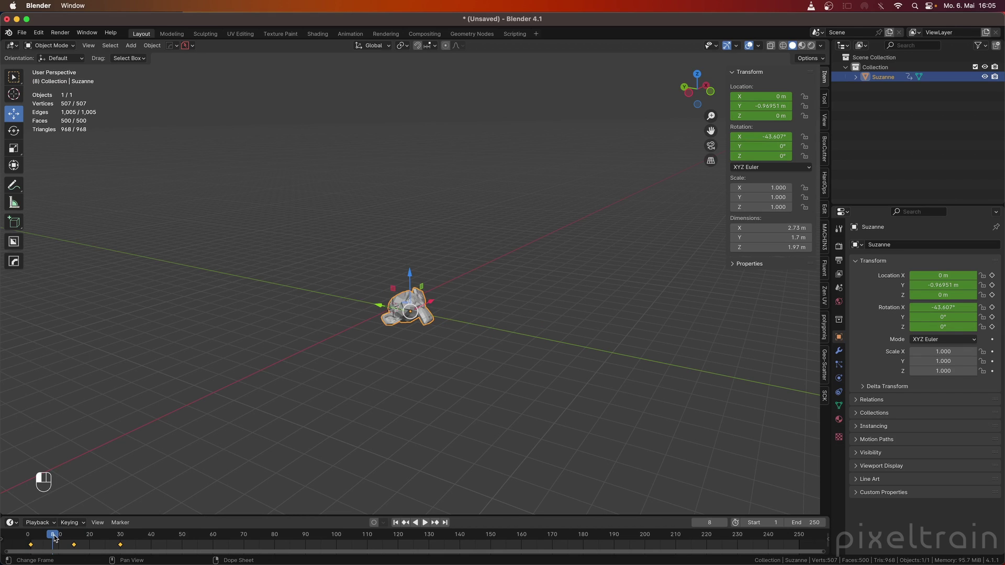
drag(55, 538, 183, 535)
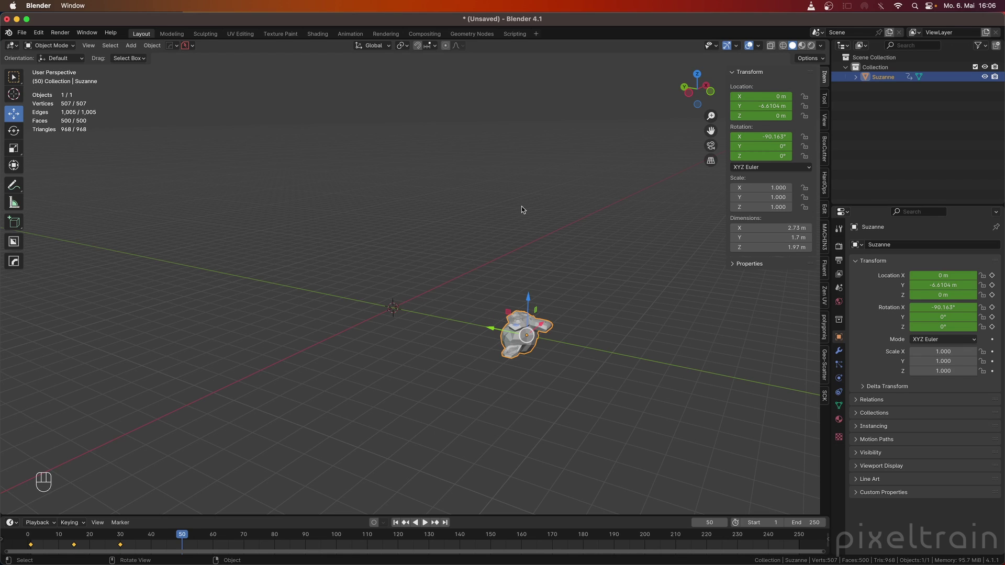
Step: Key Location & Rotation at frame 50, then move Suzanne to Y -8.22 m and key it at frame 70
key(k)
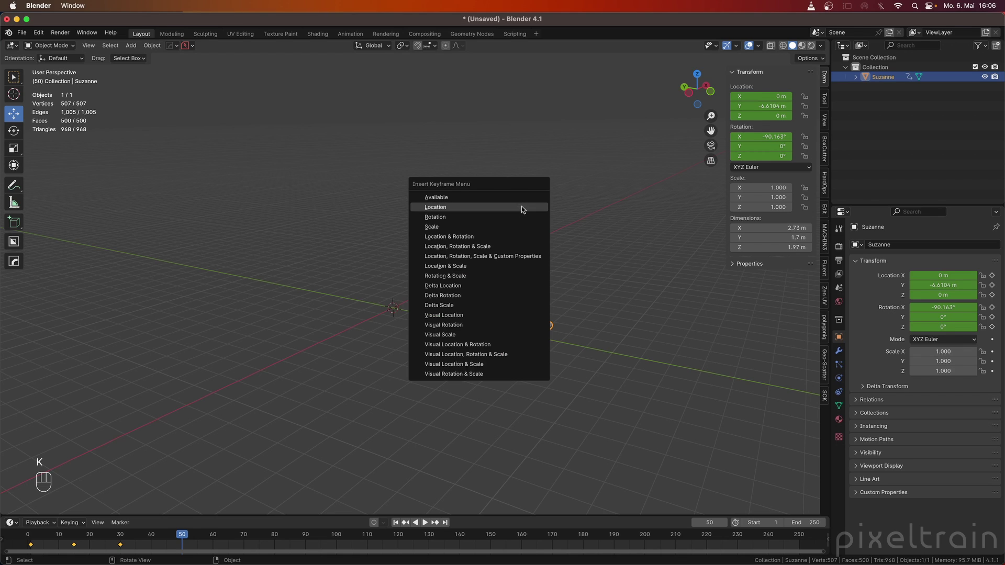
click(432, 241)
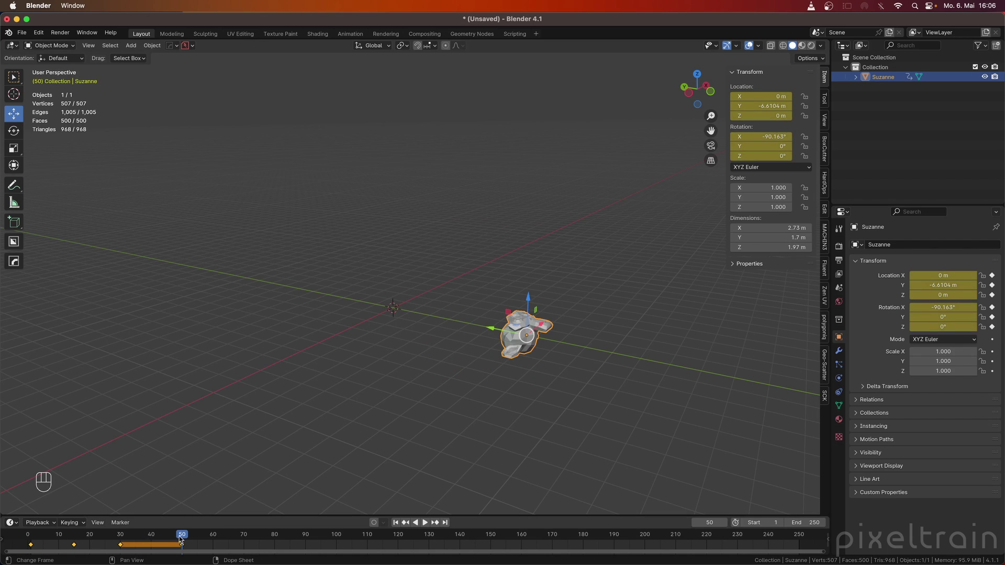
drag(180, 539, 243, 539)
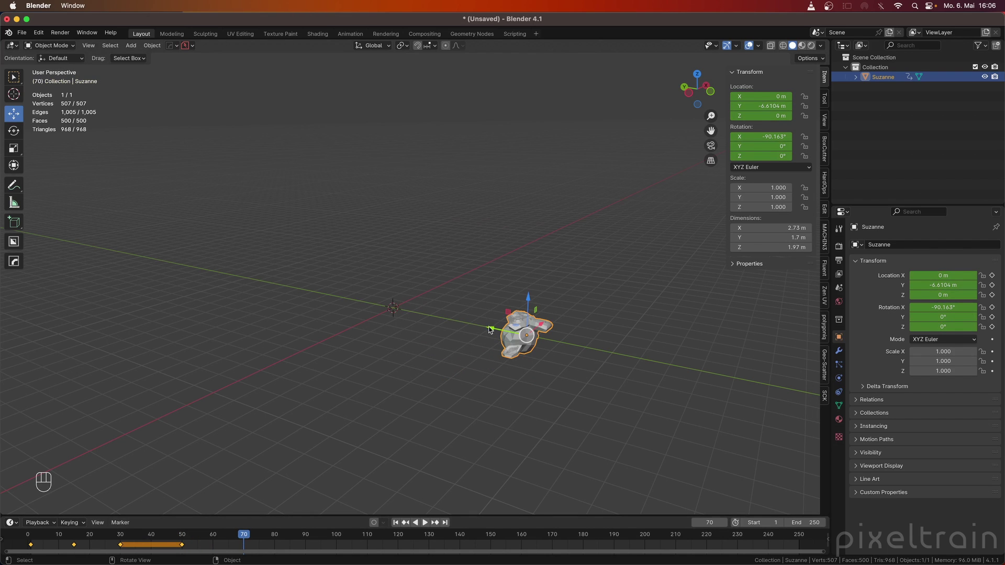
drag(490, 330, 528, 335)
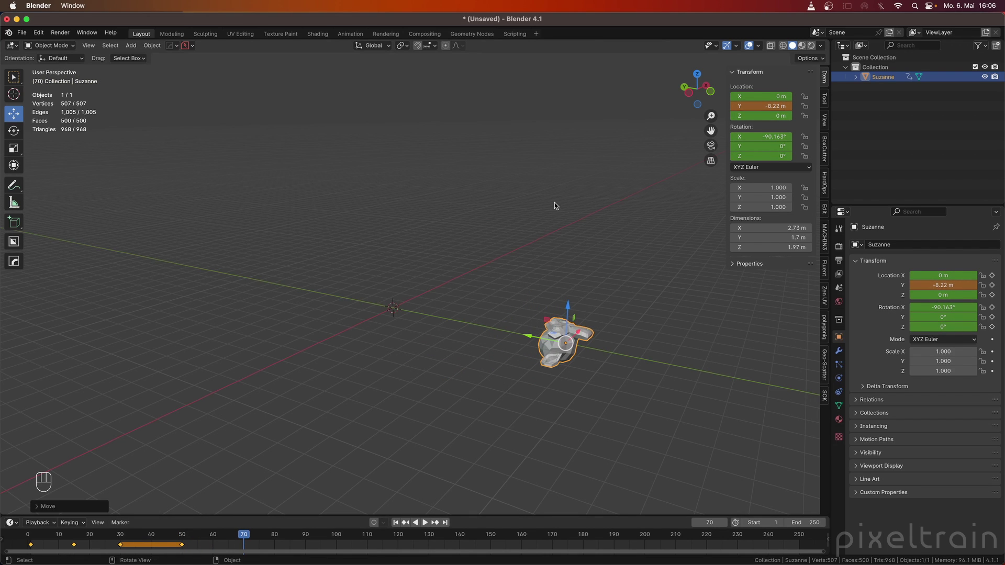
key(k)
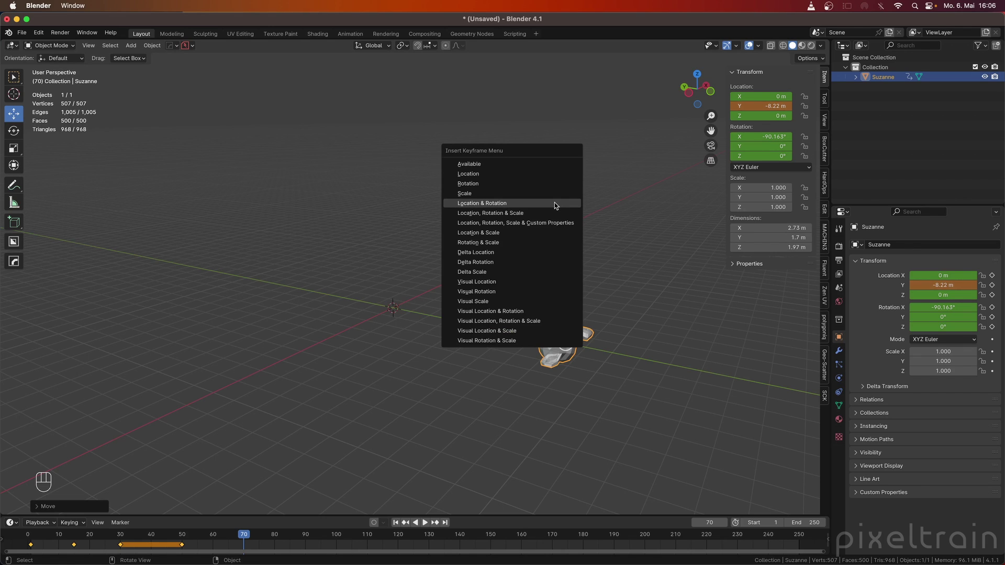
click(555, 204)
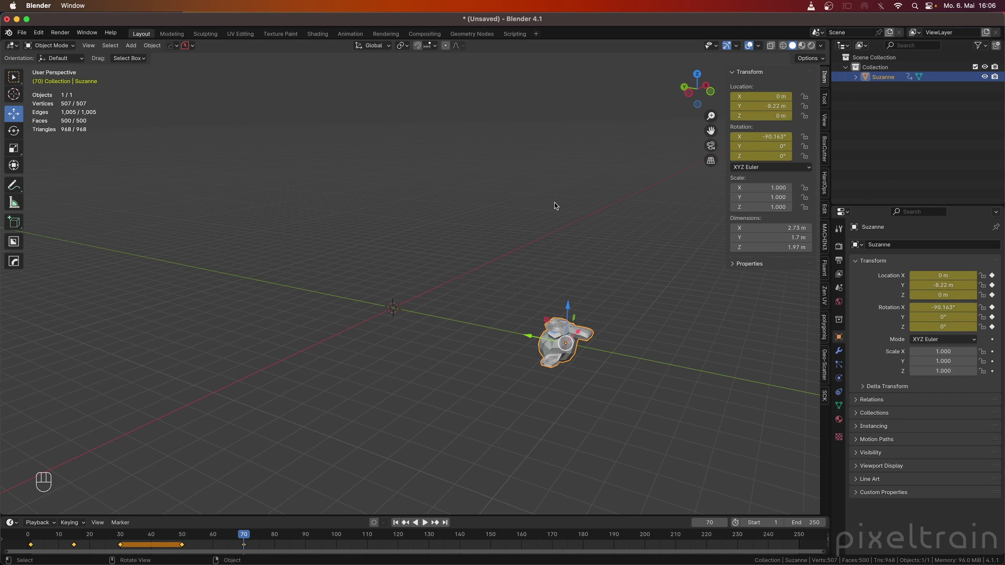
Step: Delete all keyframes in the timeline and return the playhead to frame 1
key(a)
key(x)
click(281, 534)
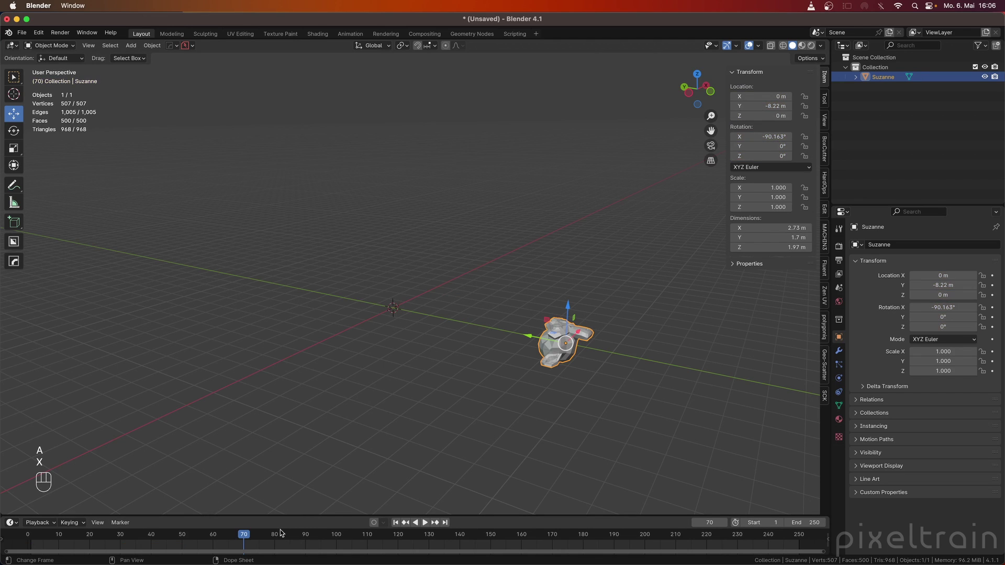
key(shift+Left)
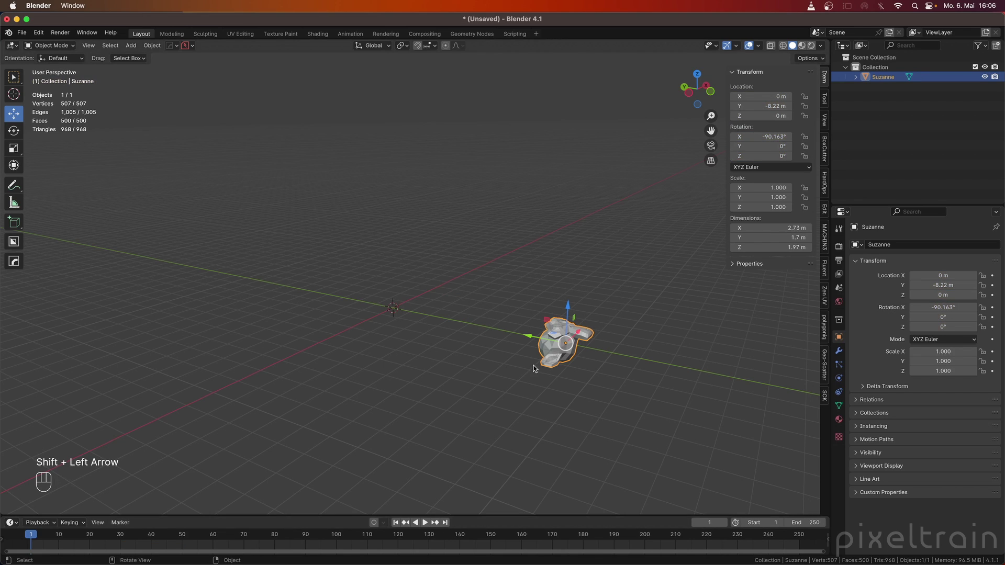
Step: Clear Suzanne's location and rotation back to the origin with zero rotation
key(alt)
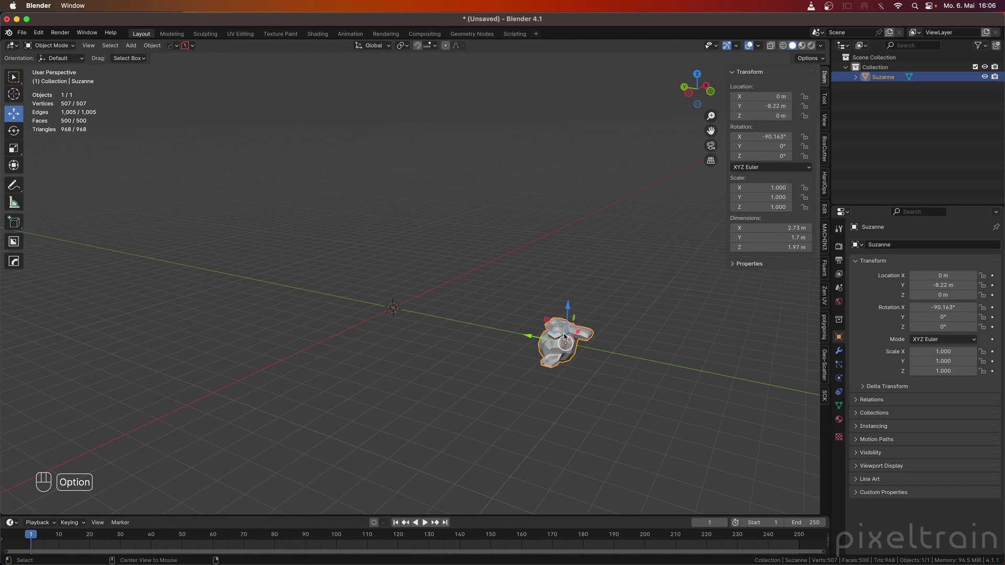
key(alt+g)
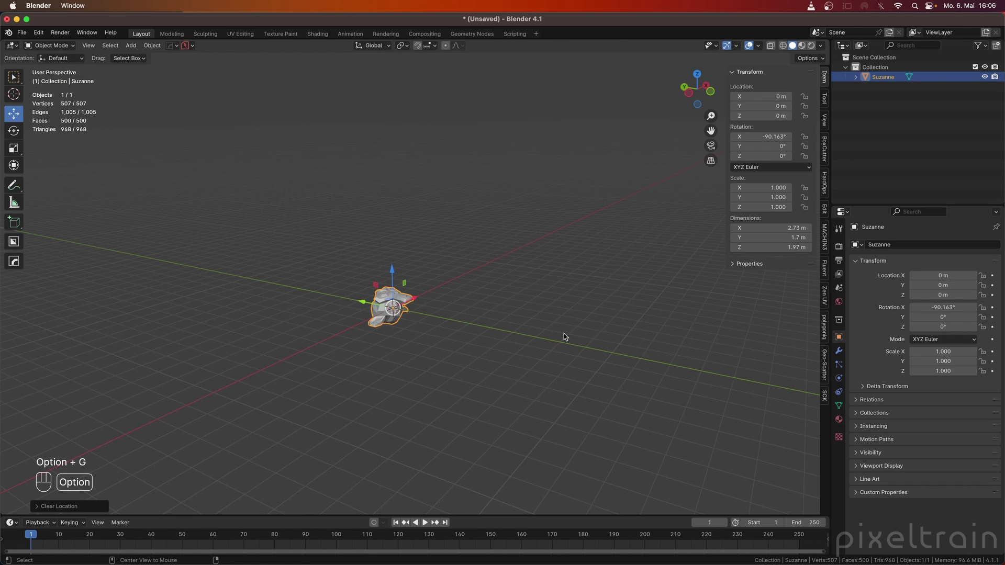
key(alt+r)
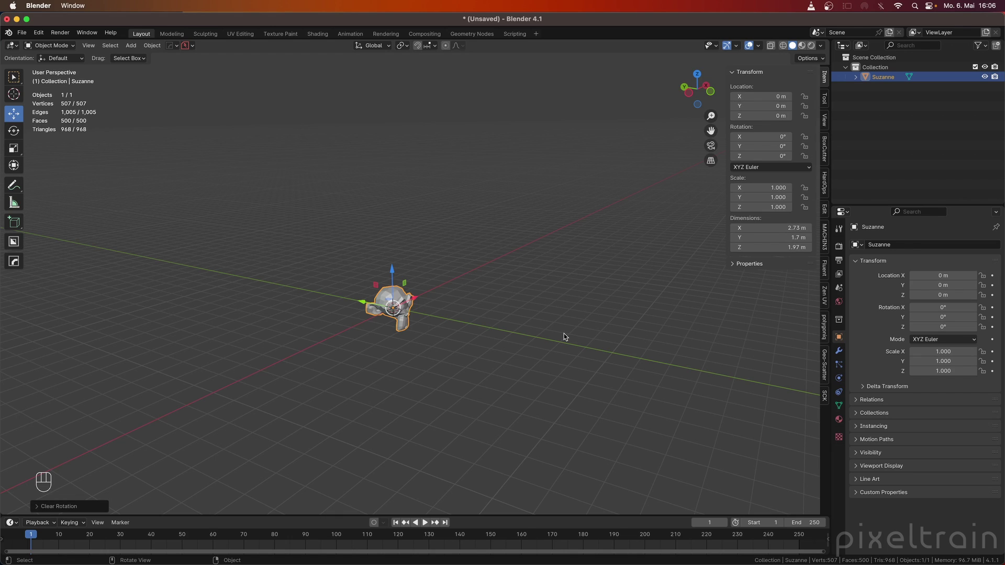
Step: Turn on Auto Keying and test it by raising Suzanne, then setting Location Z back to 0 m
click(374, 523)
drag(393, 272, 393, 269)
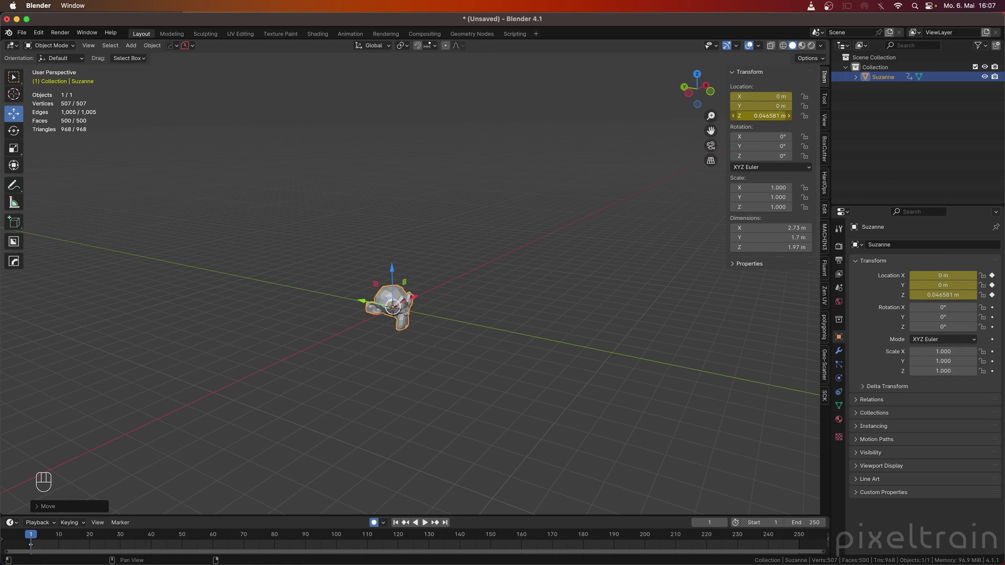
click(764, 116)
text(0)
key(Return)
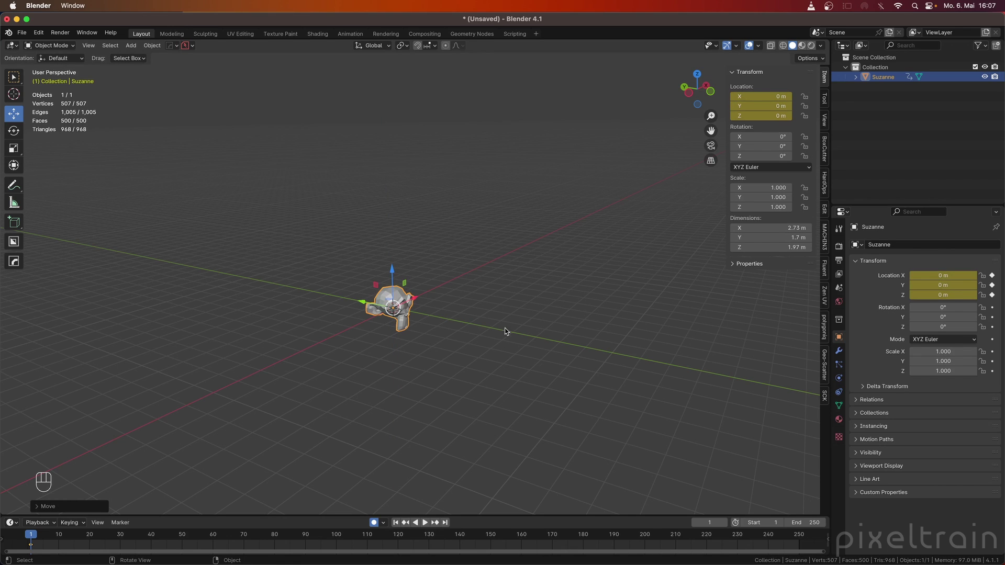
Step: Scale Suzanne up slightly, then undo the test edits so she stays unkeyed at scale 1.000
key(s)
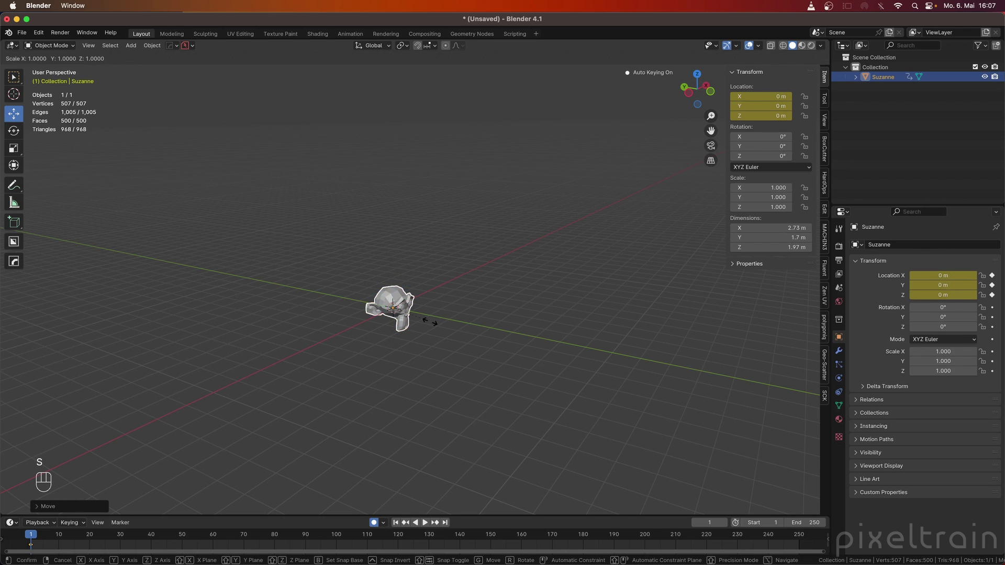
click(432, 323)
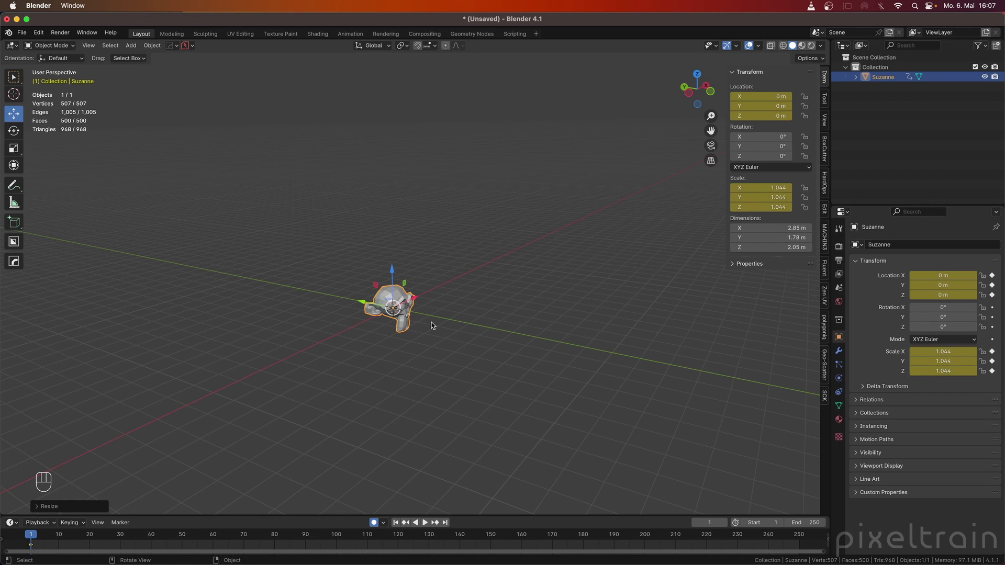
key(super+z)
key(super+z)
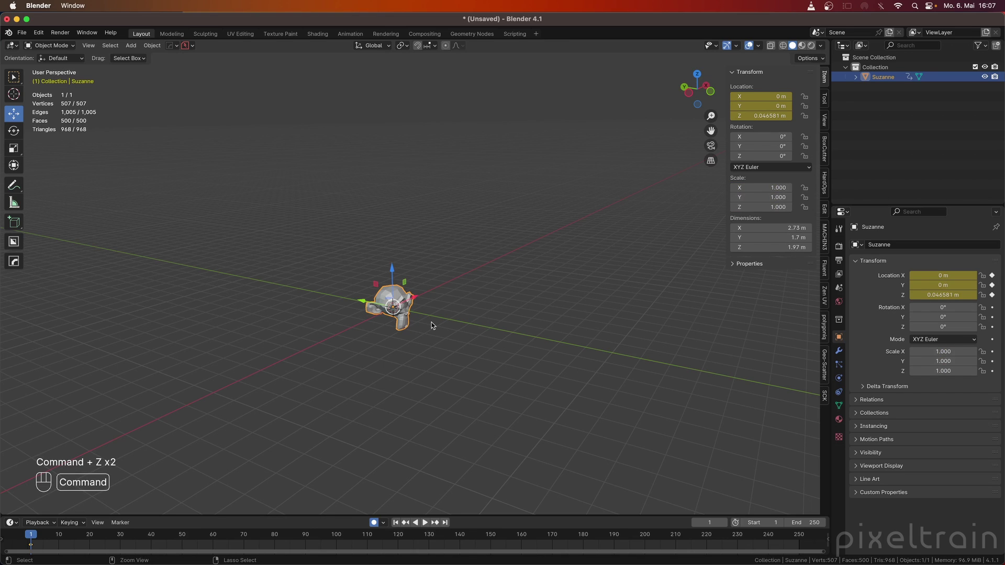
key(super+z)
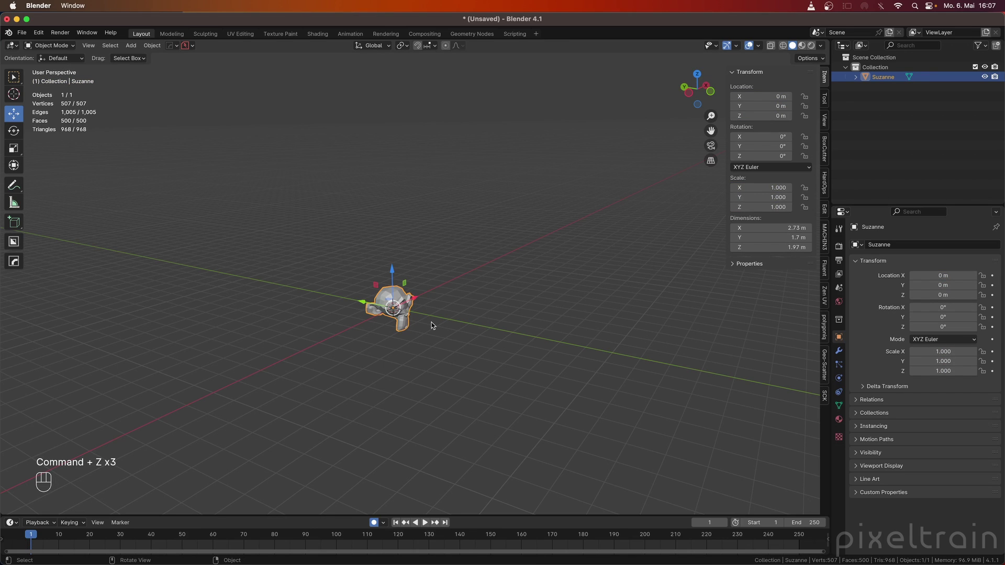
Step: Enable Only Active Keying Set for auto keying and make Location & Rotation the active keying set
click(383, 523)
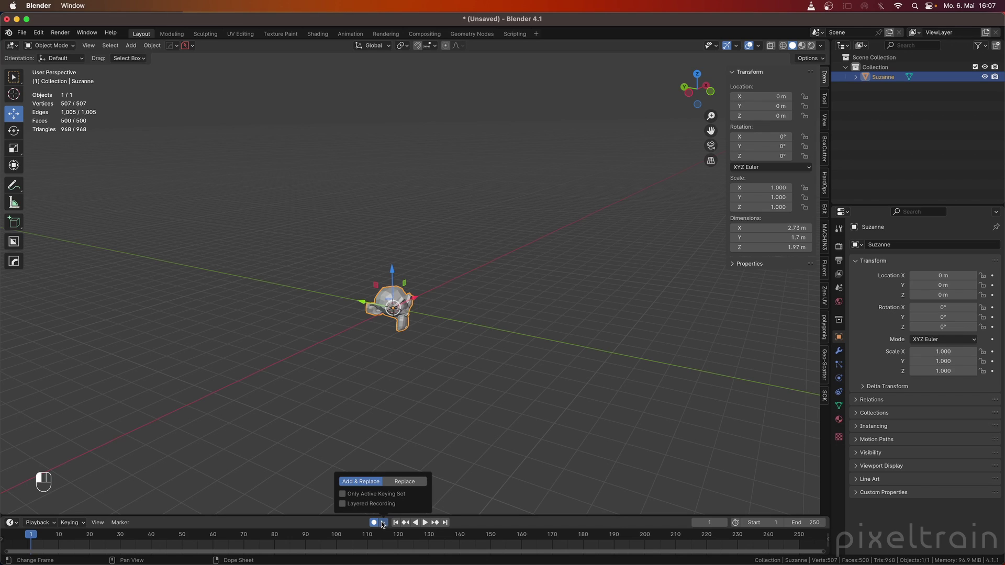
click(343, 493)
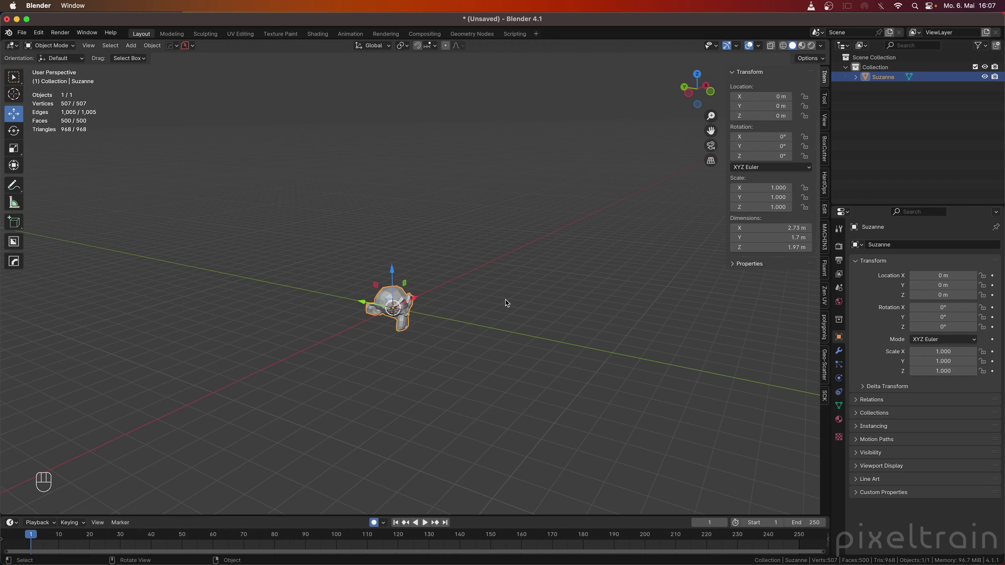
click(69, 523)
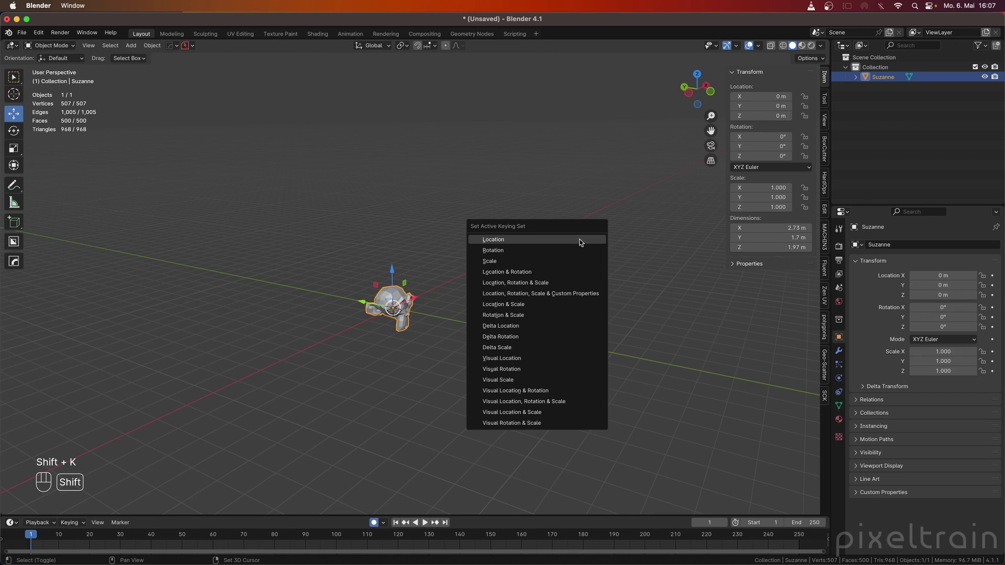
key(shift+k)
click(569, 273)
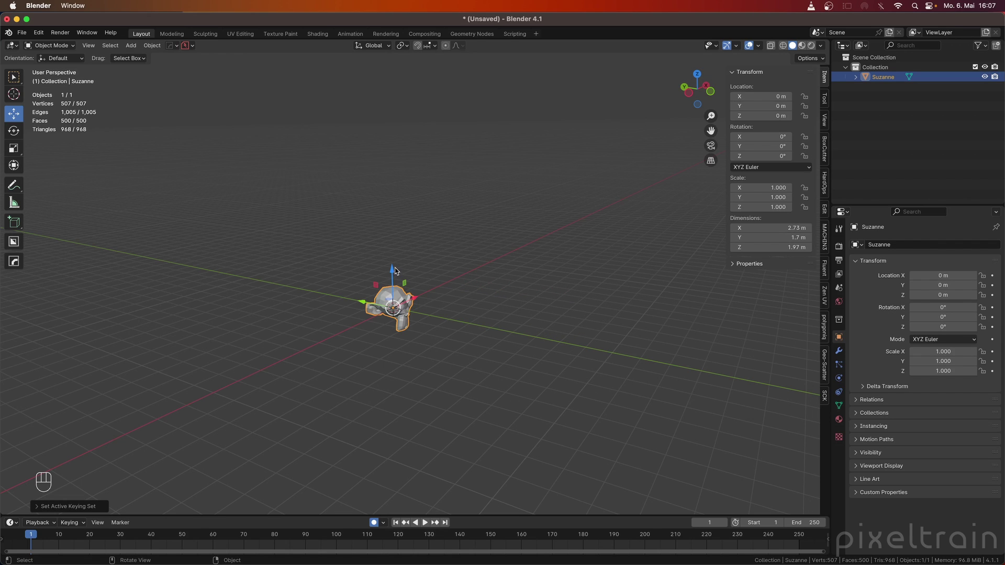
Step: Move Suzanne to Y 0.36839 m, Z -0.096634 m and scrub to frame 37
drag(394, 270, 391, 272)
drag(363, 303, 355, 302)
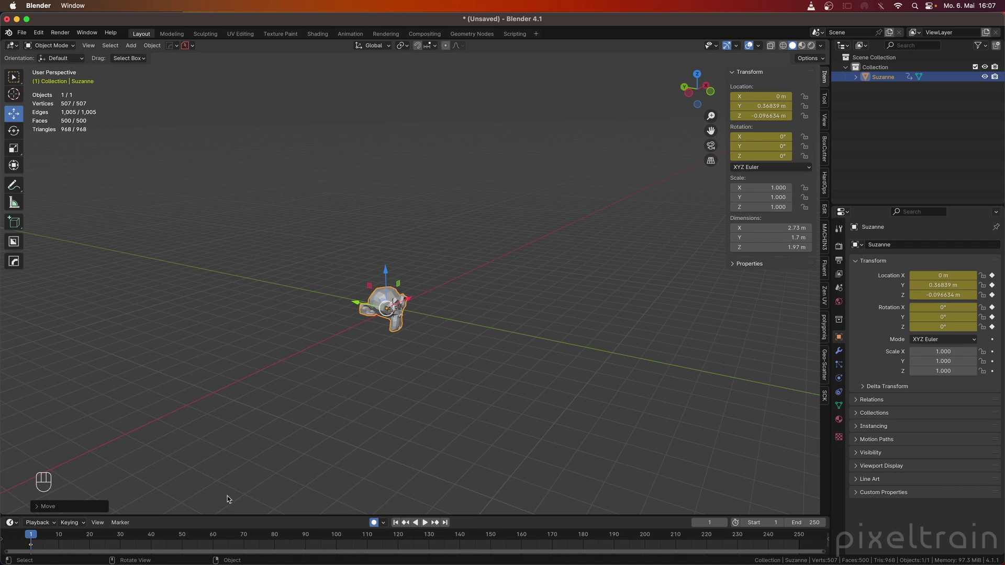
drag(81, 539, 142, 538)
Step: Scale Suzanne up, clear the scale back to 1.000, and recheck the auto keying options
key(s)
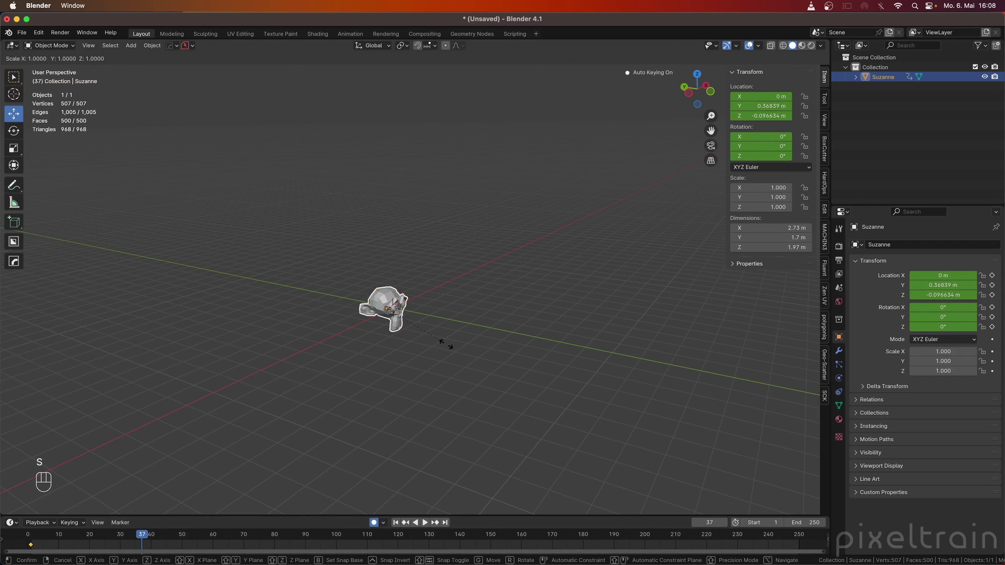
click(445, 346)
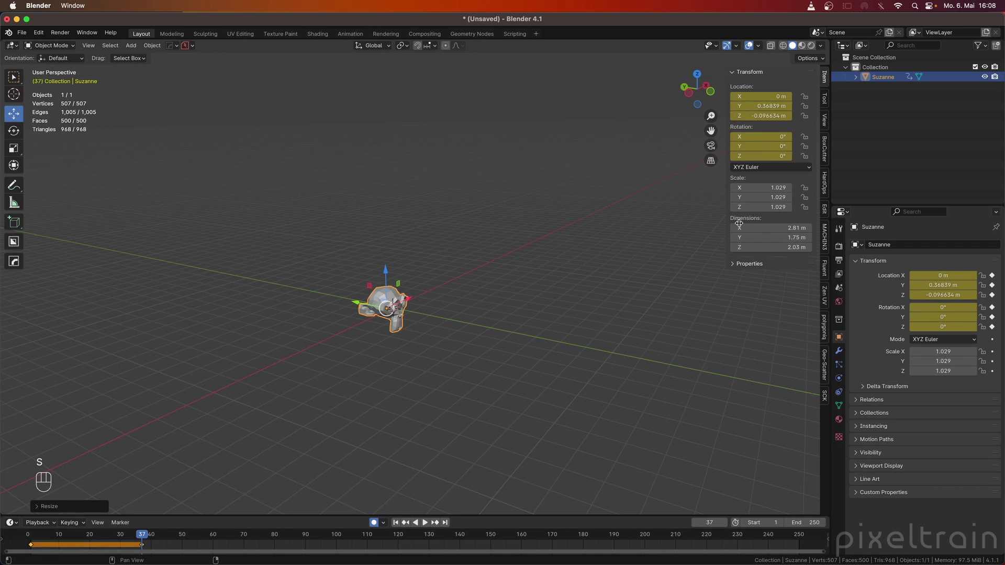
key(alt+s)
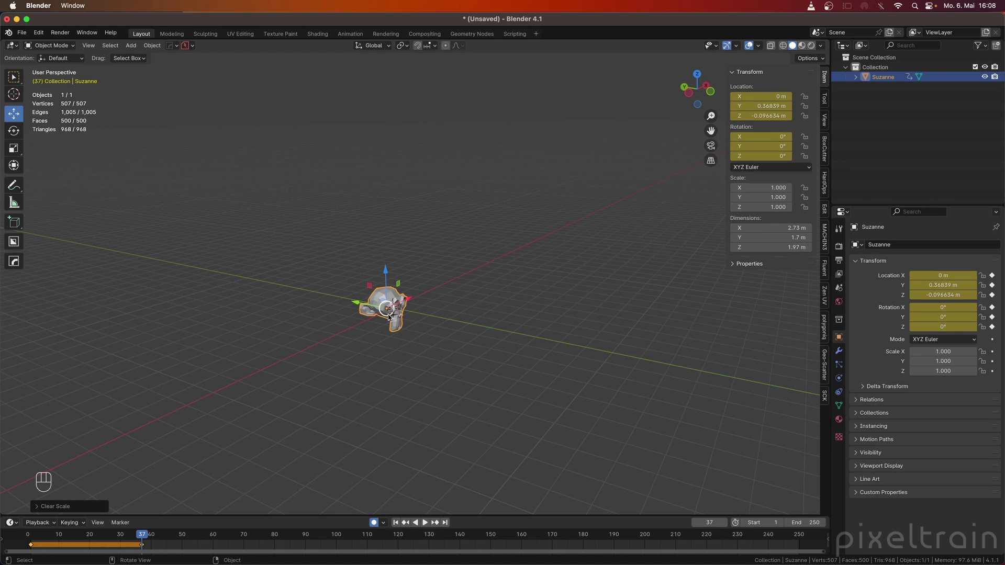
click(384, 523)
Step: Choose Clear Active Keying Set from the Shift+K keying set menu
key(shift+k)
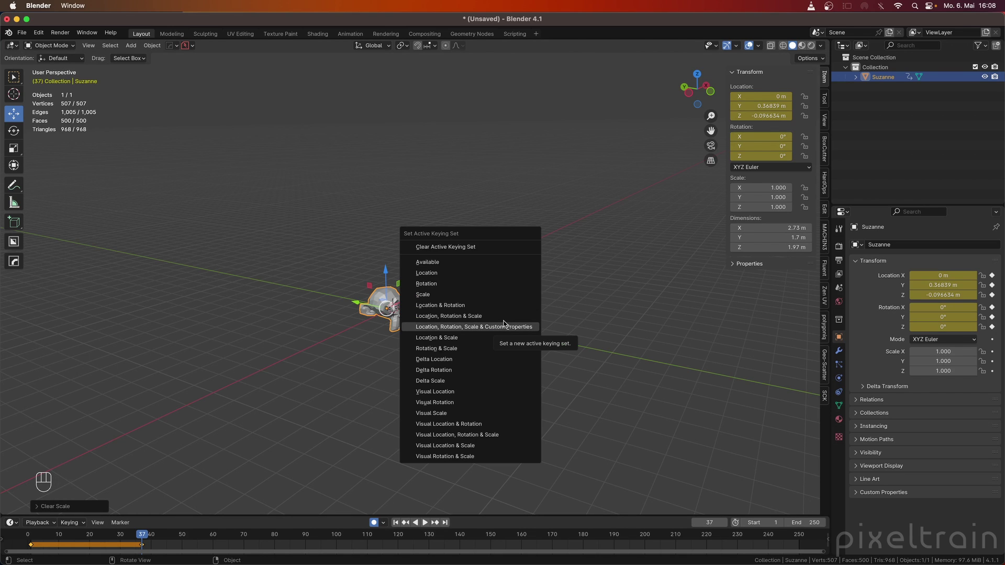
click(489, 247)
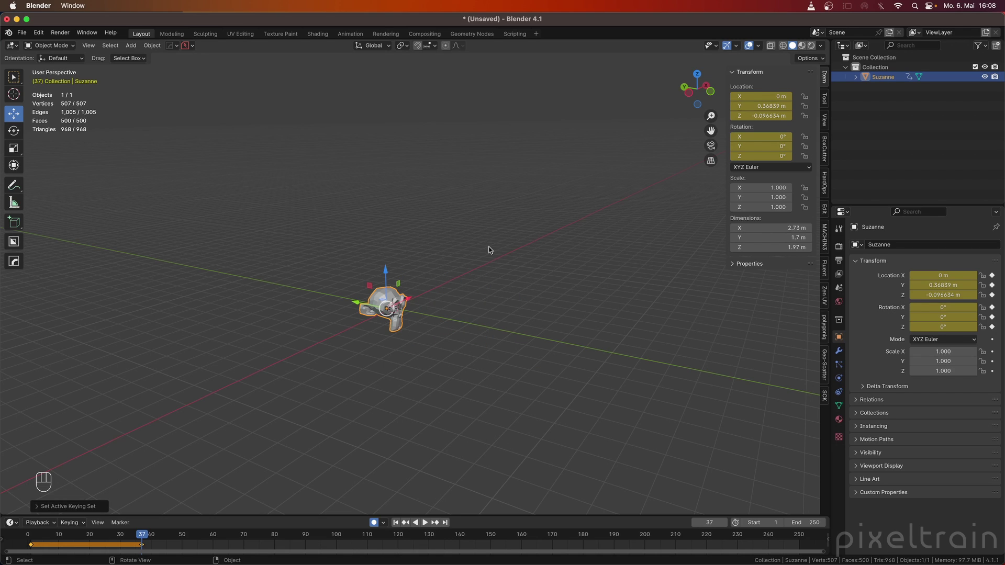